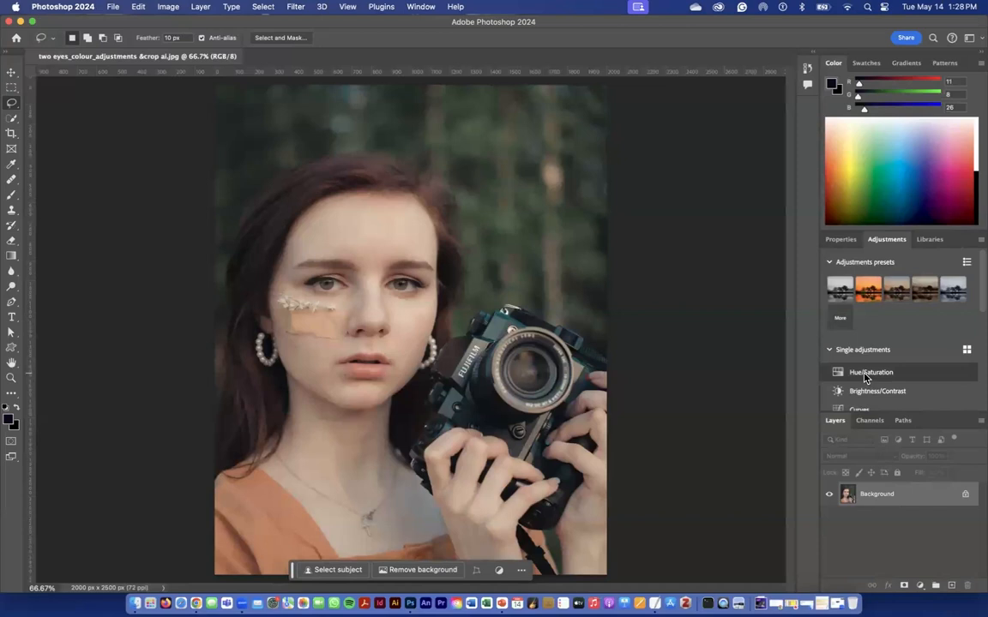
left_click(11, 104)
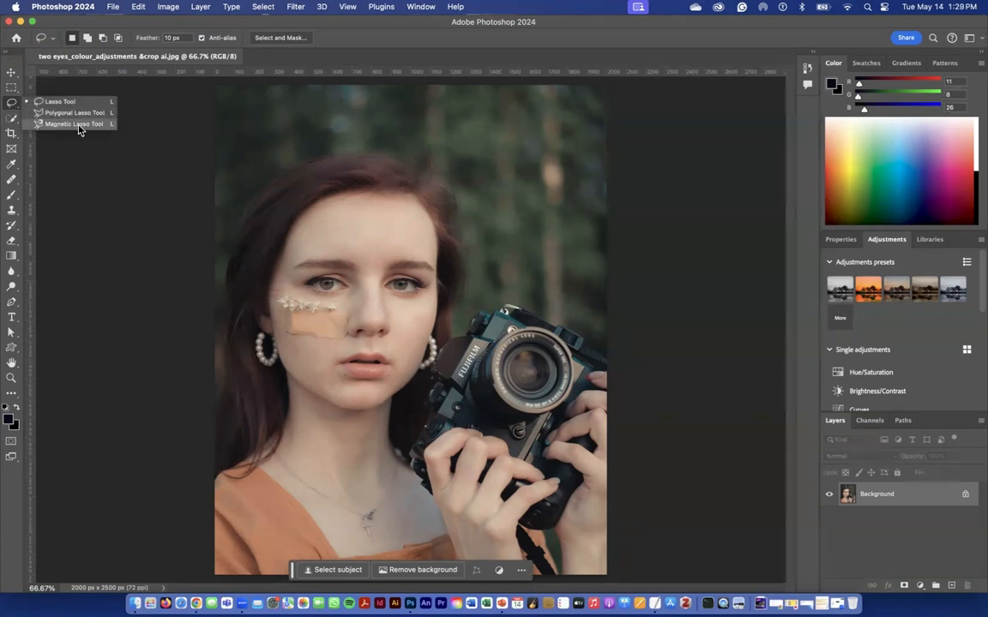
left_click(18, 125)
right_click(18, 125)
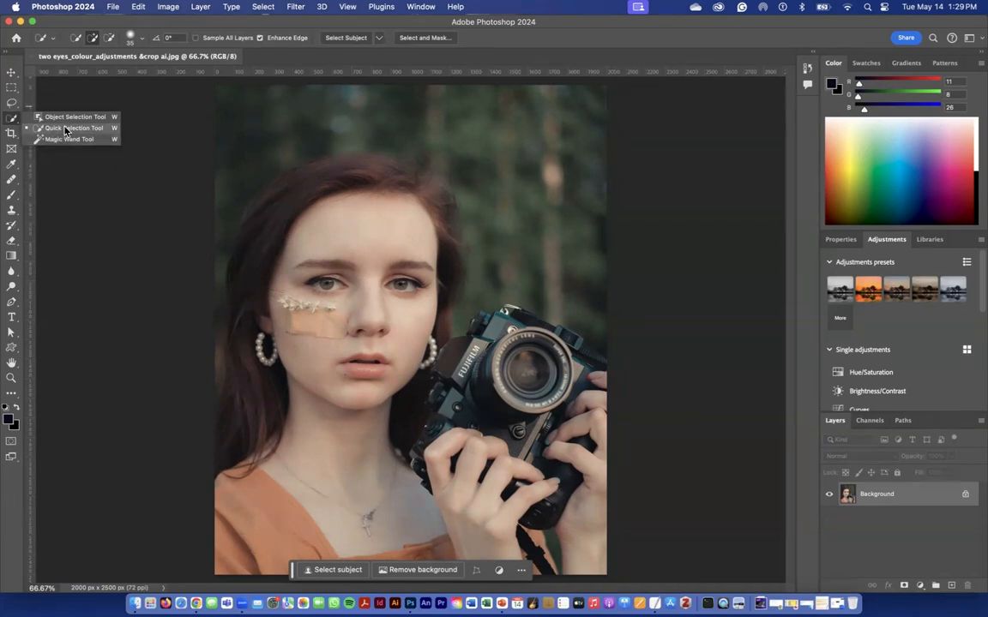
left_click(12, 104)
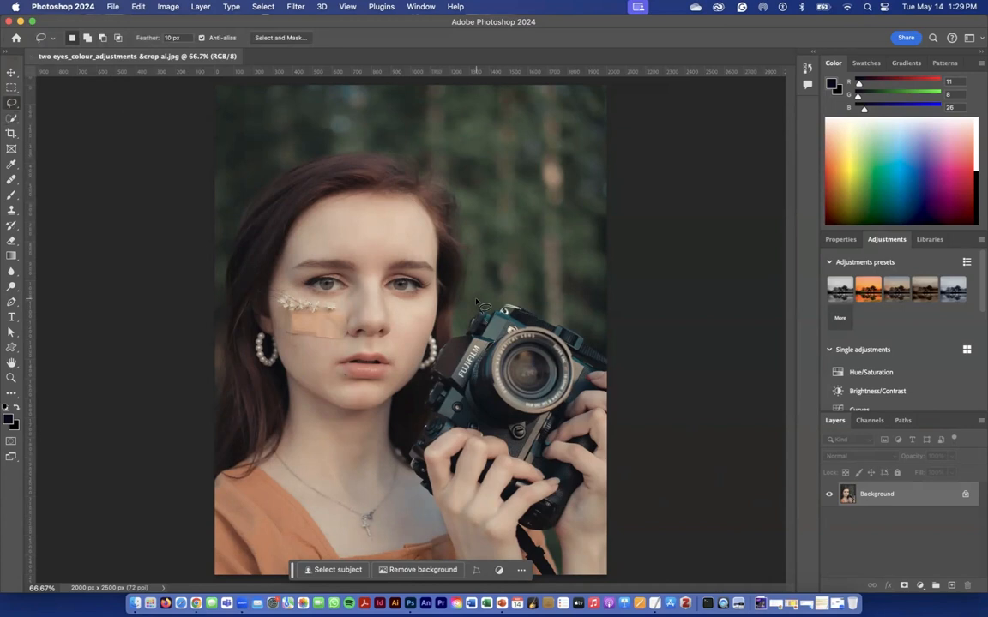
Outline the iris of the eye above the bandage with the Lasso tool, using a 10 px feather.
left_click(11, 379)
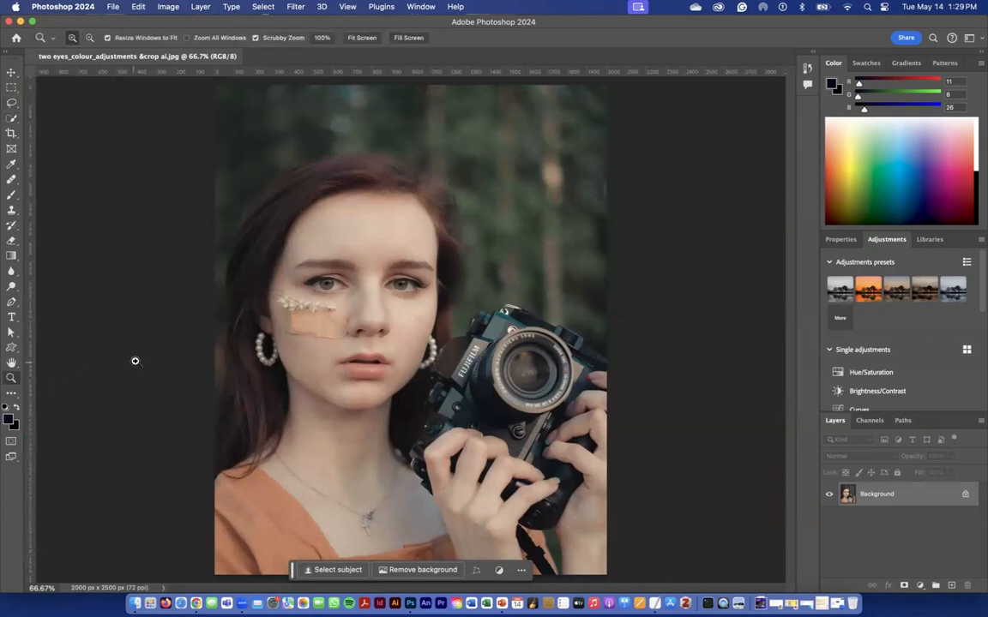
left_click(222, 342)
left_click(222, 341)
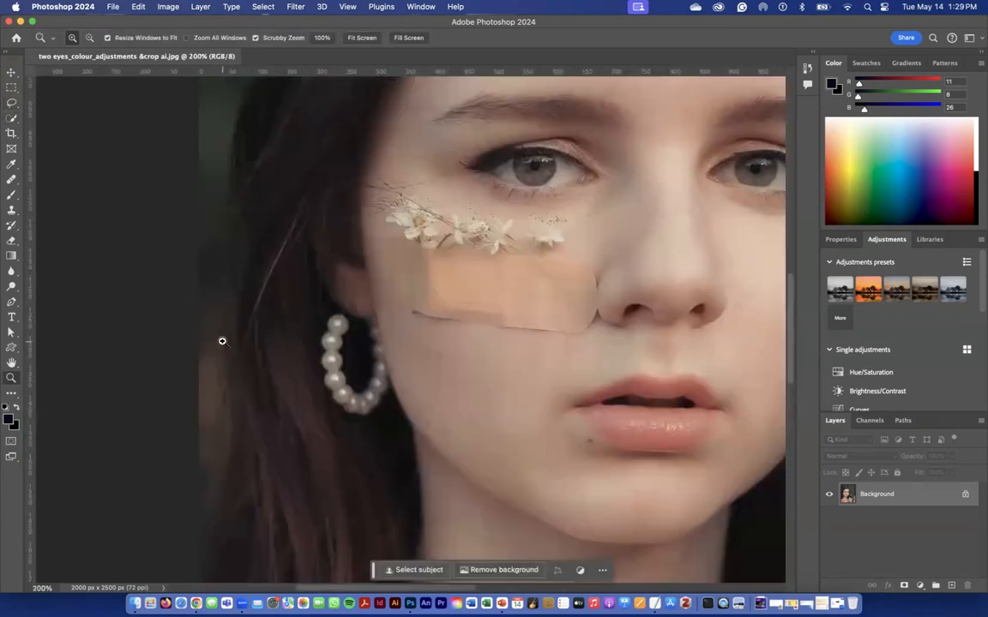
left_click(397, 326)
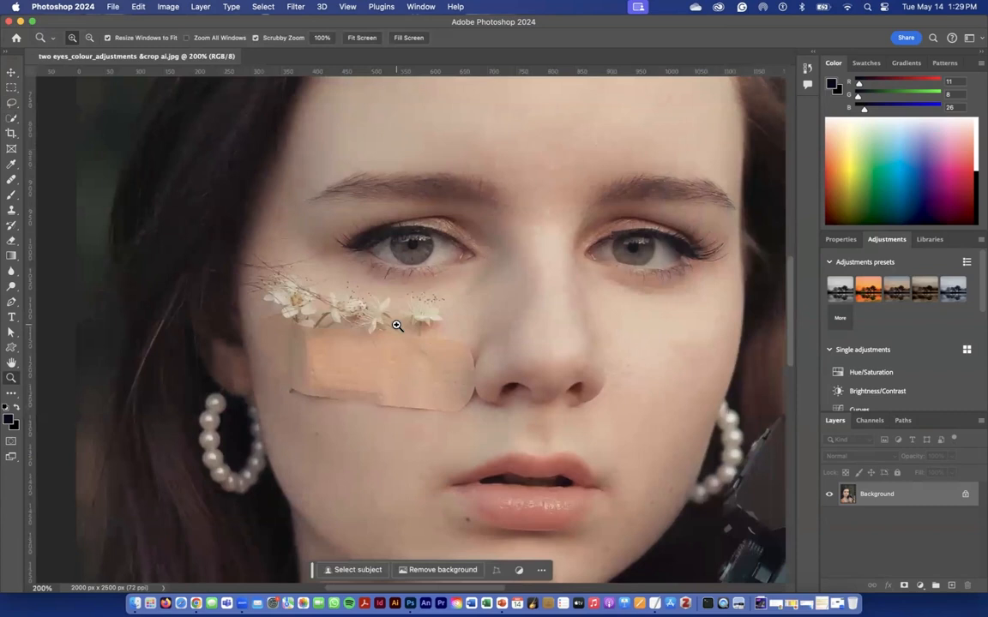
scroll(396, 326, "right", 1)
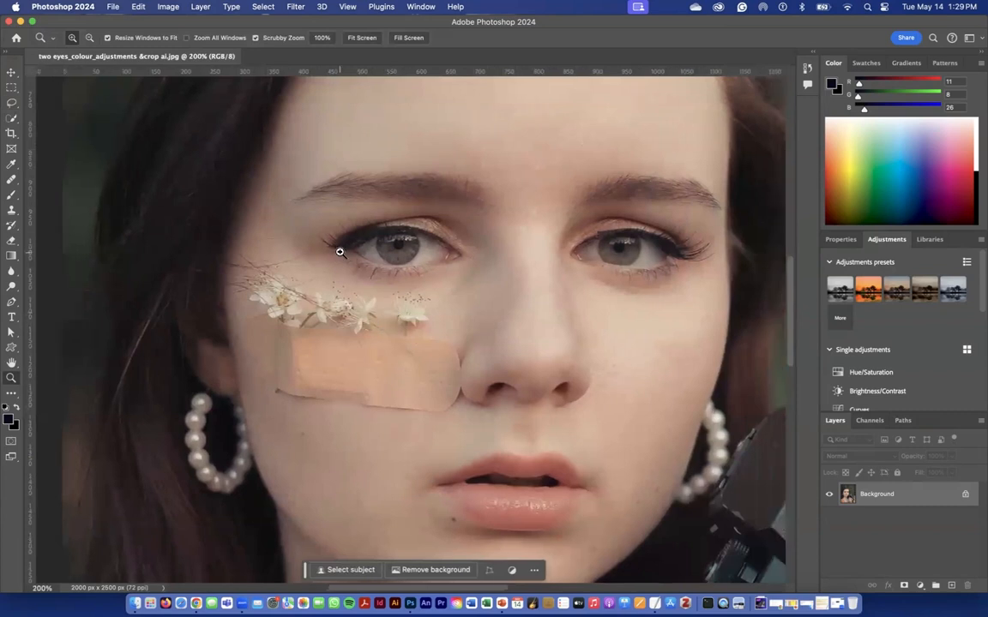
left_click_drag(386, 260, 275, 324)
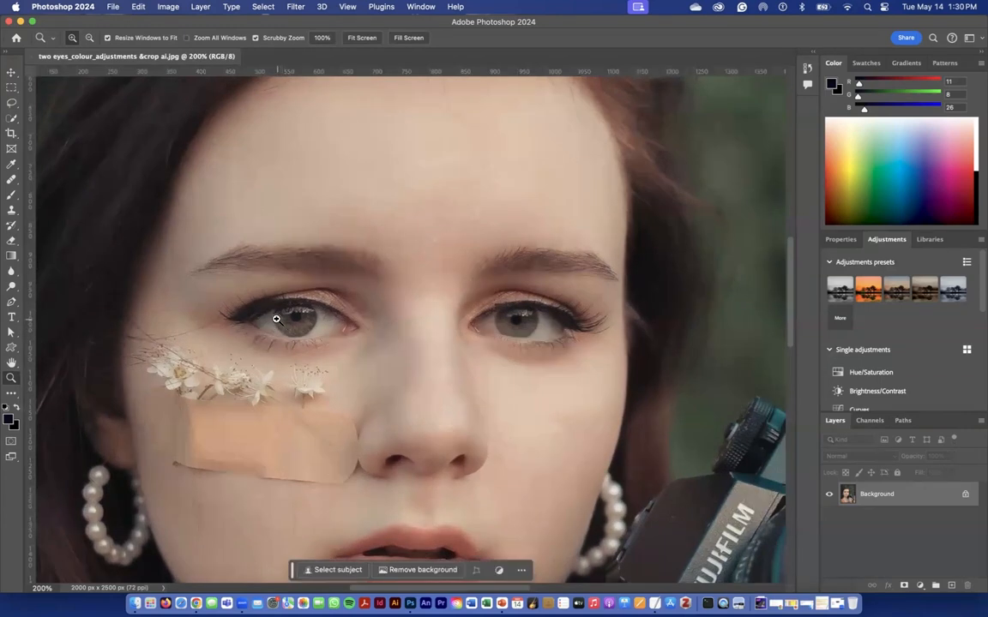
left_click(9, 104)
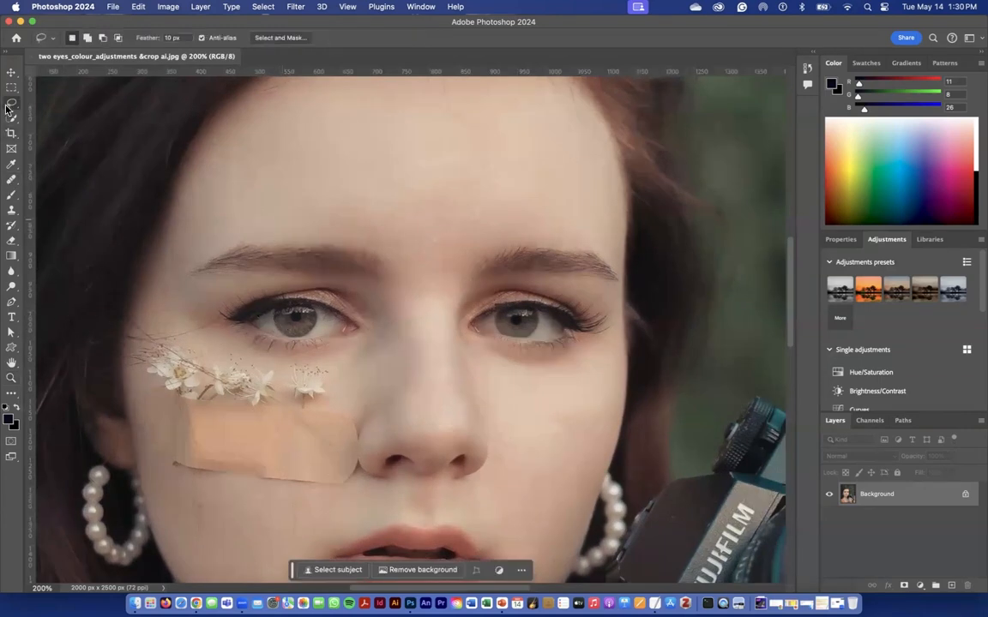
scroll(182, 163, "right", 1)
scroll(146, 127, "right", 1)
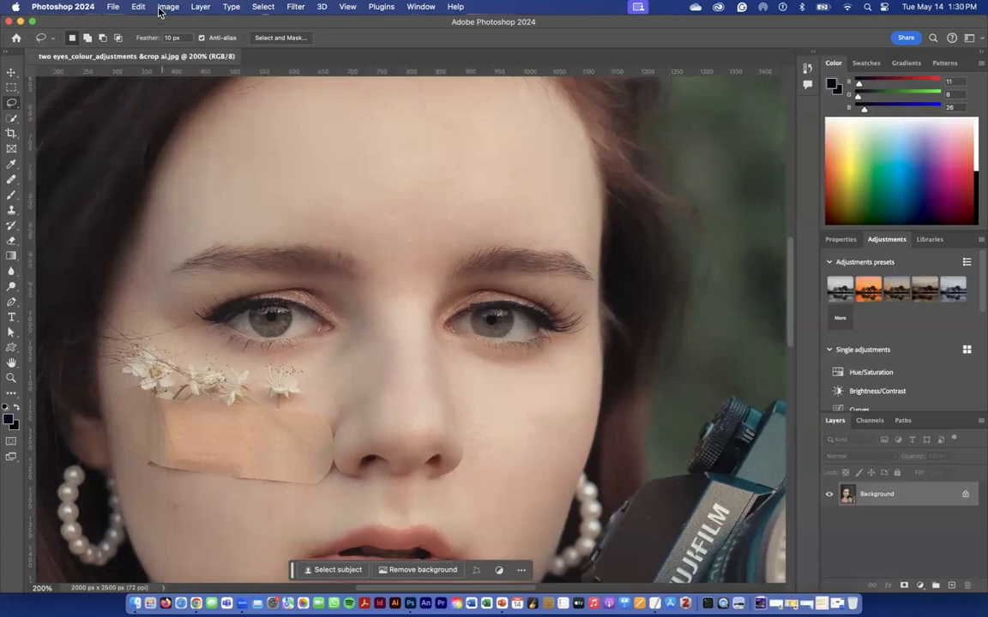
left_click(155, 40)
scroll(168, 50, "right", 2)
scroll(169, 47, "down", 1)
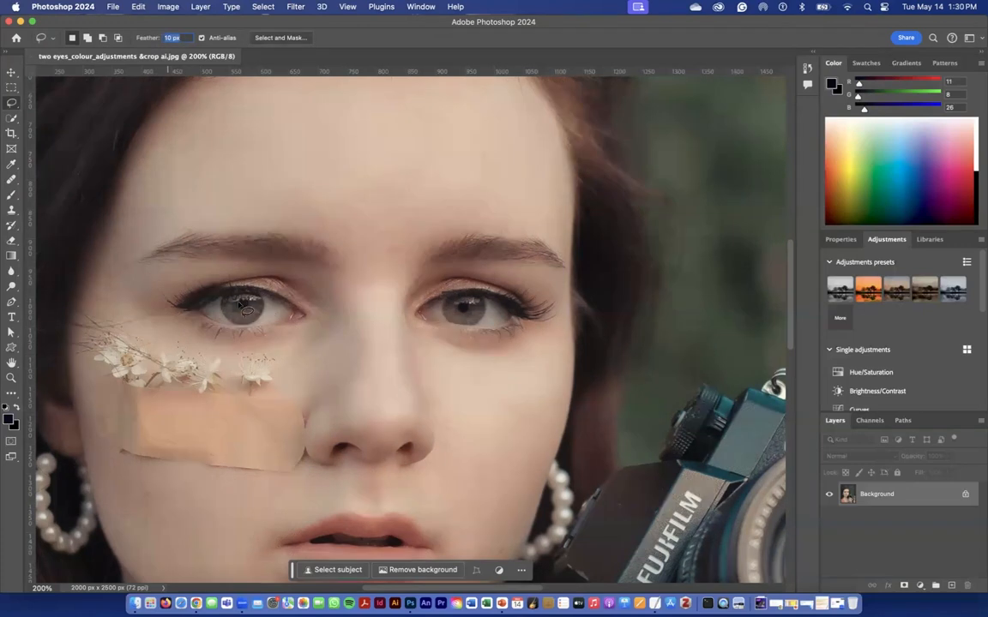
mouse_move(224, 299)
left_mouse_down()
mouse_move(250, 324)
mouse_move(260, 311)
mouse_move(225, 299)
left_mouse_up()
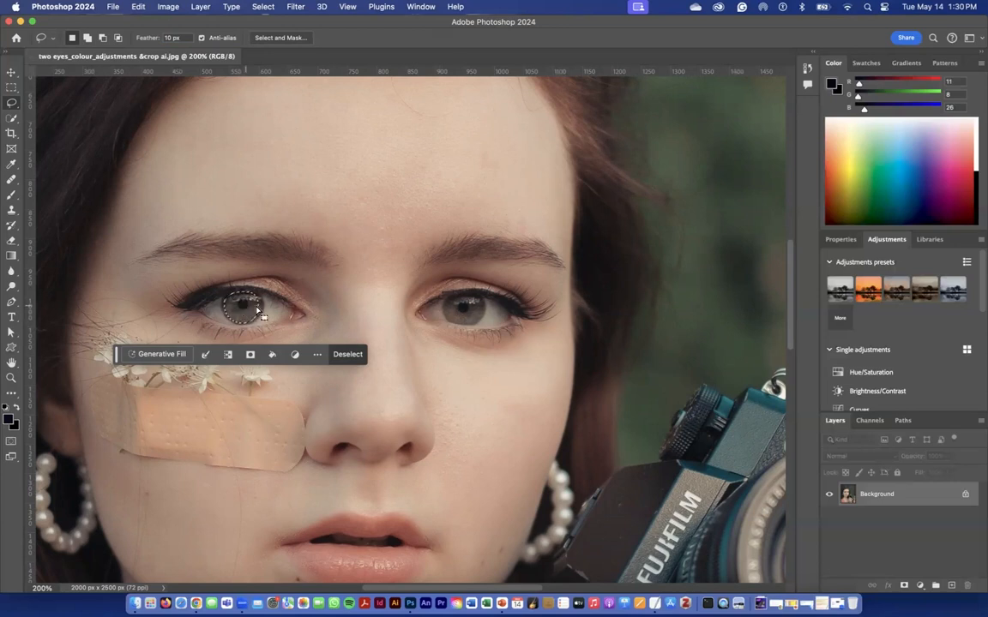
Add the iris of the other eye to the current Lasso selection.
key("shift")
key("shift")
mouse_move(446, 302)
left_mouse_down()
mouse_move(452, 315)
mouse_move(485, 308)
mouse_move(460, 293)
mouse_move(448, 301)
left_mouse_up()
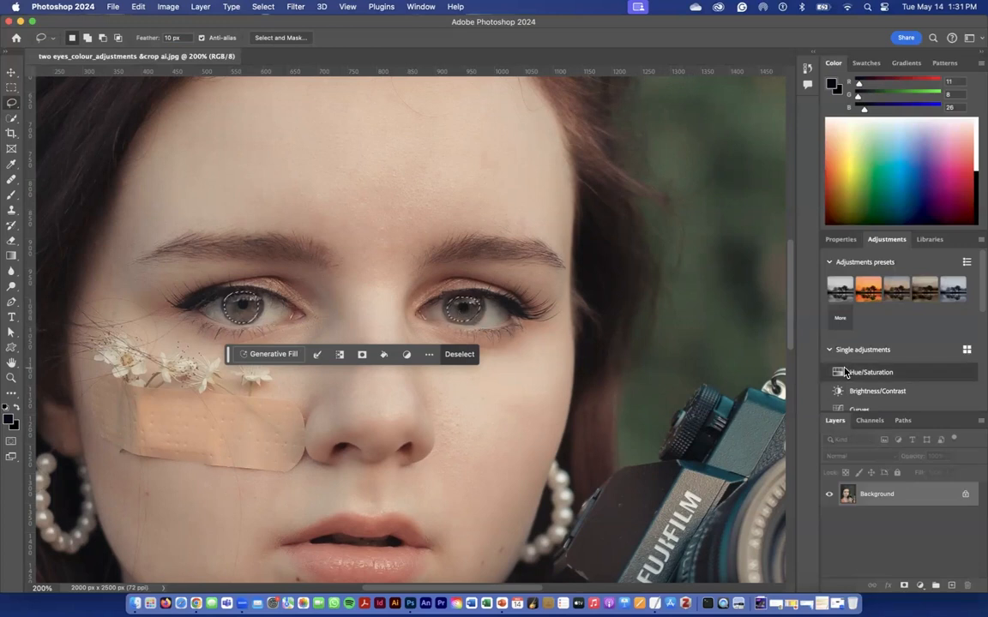
Create a Hue/Saturation adjustment layer named "eyes" from the iris selection, accepting its default settings.
left_click(881, 374, "alt")
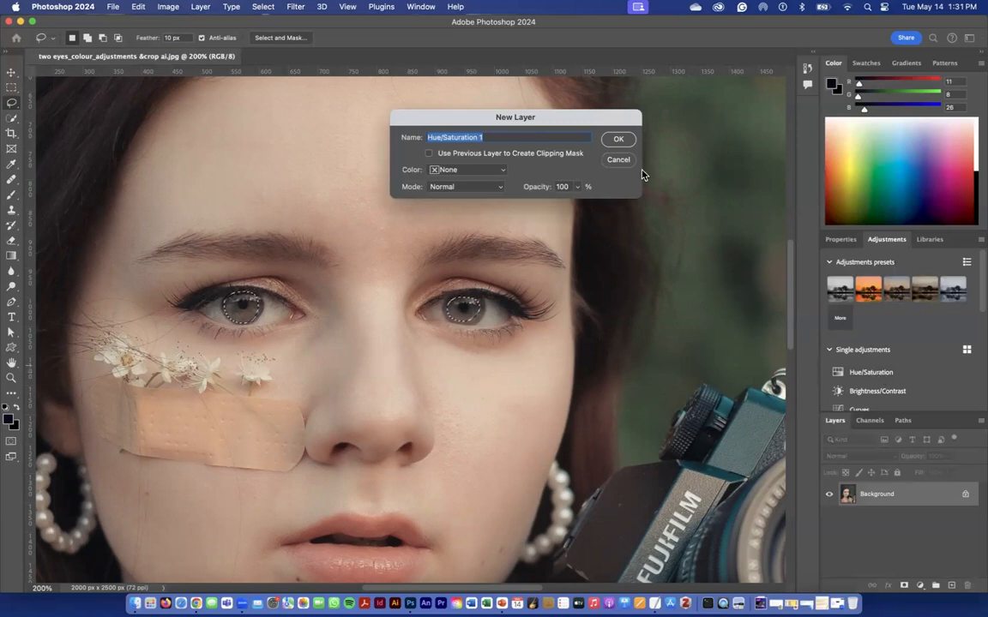
type("eyes")
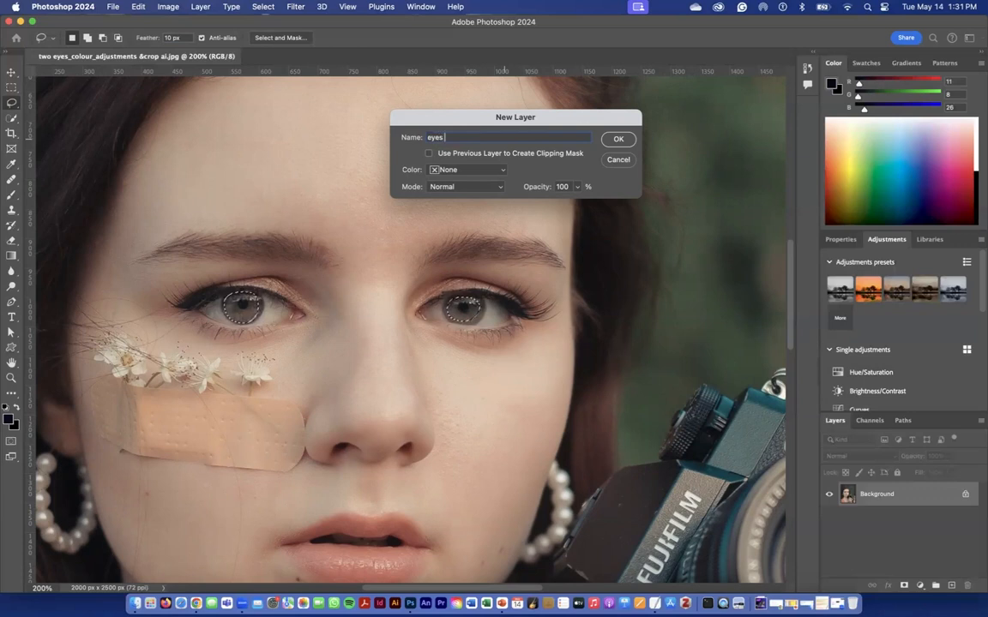
left_click(618, 139)
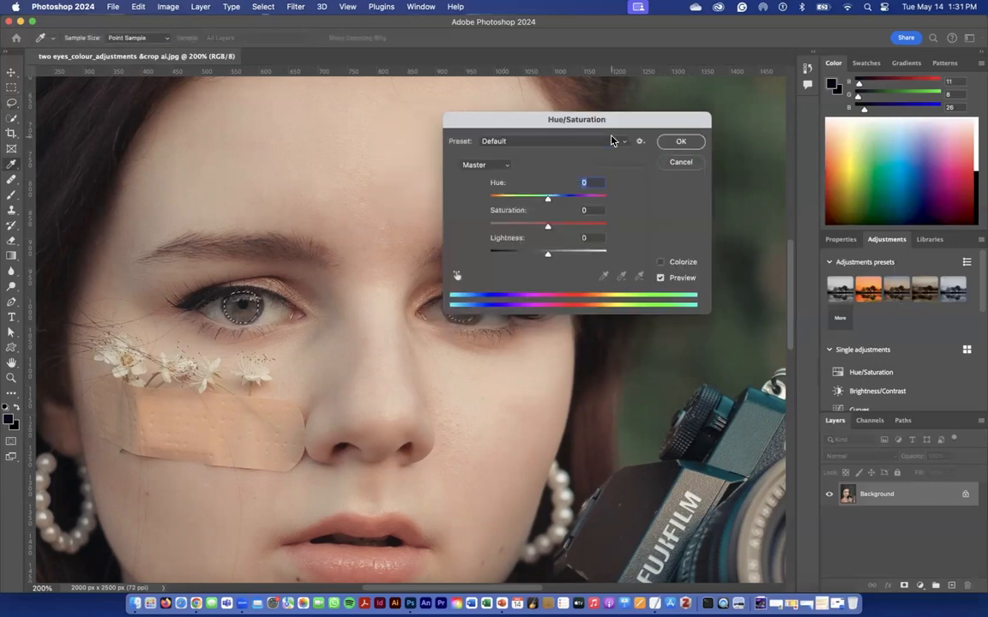
left_click(674, 143)
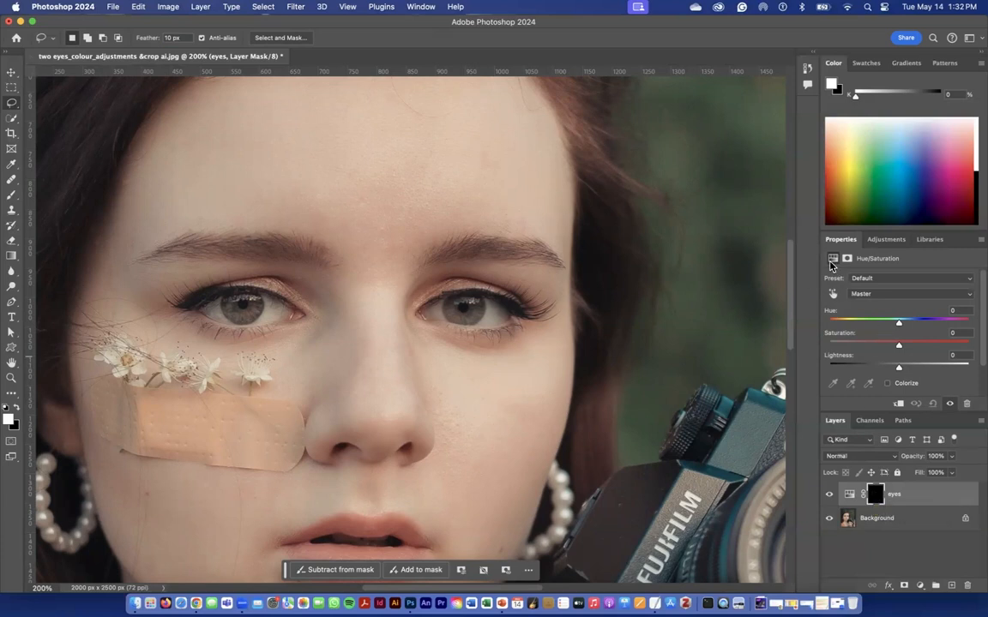
Set the eyes layer's hue to +145 and its saturation to +80.
left_click_drag(898, 322, 958, 330)
left_click_drag(899, 345, 955, 346)
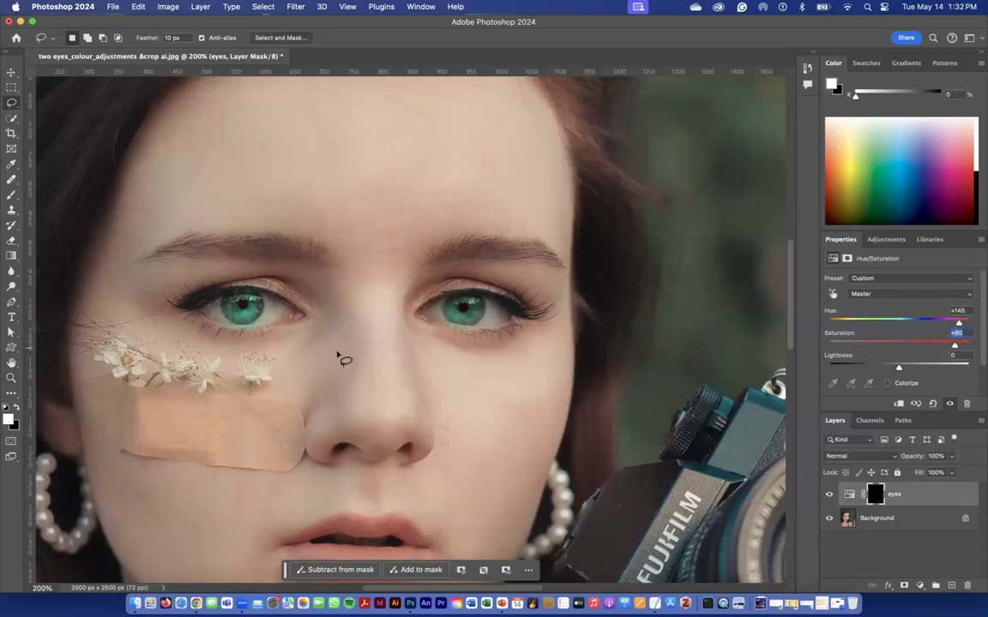
Examine the recoloured iris above the bandage up close, comparing it with the eyes layer hidden and shown.
key("super+equal")
key("super+equal")
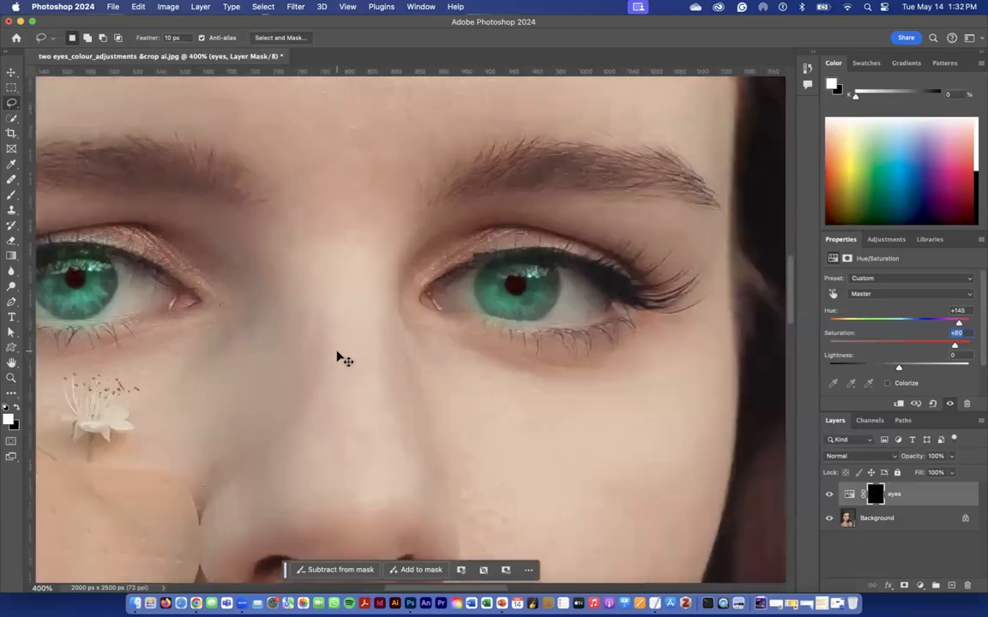
left_click_drag(186, 342, 463, 401)
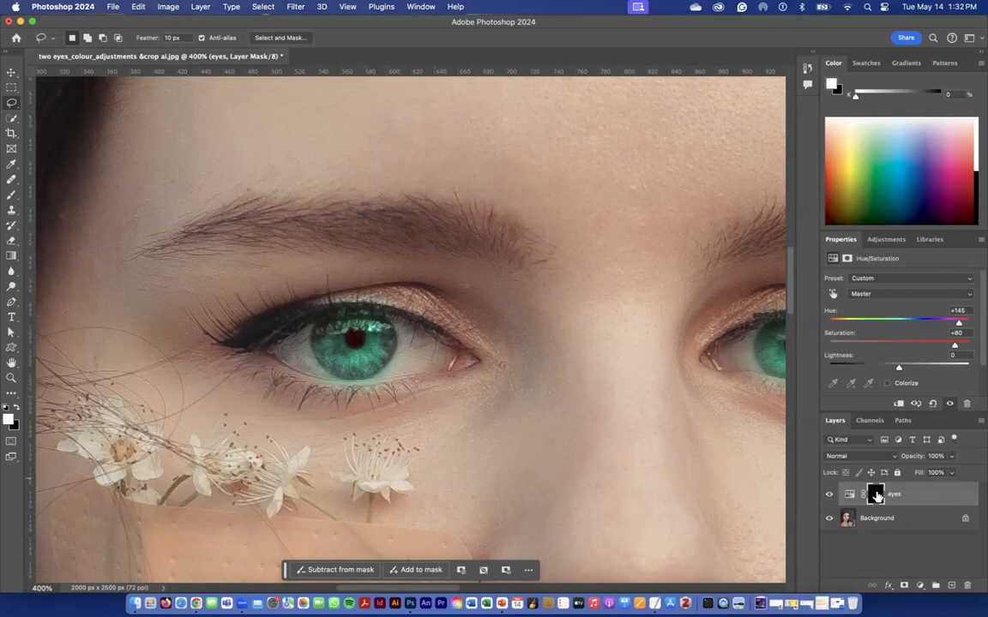
left_click(828, 496)
left_click(829, 497)
Target the eyes layer's mask and prepare the Brush tool with black as the foreground colour.
left_click(875, 501)
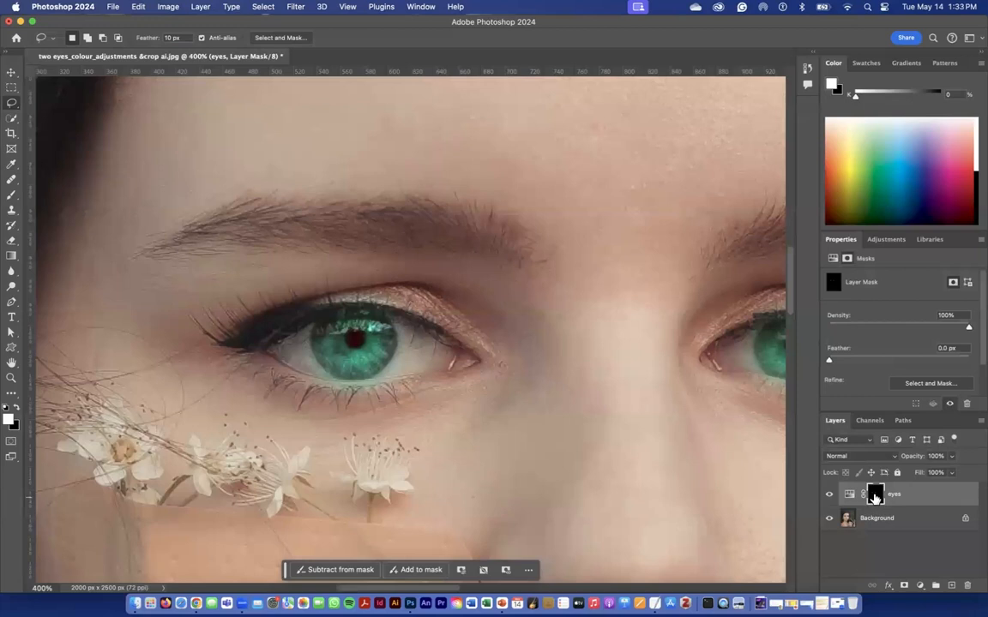
left_click(850, 495)
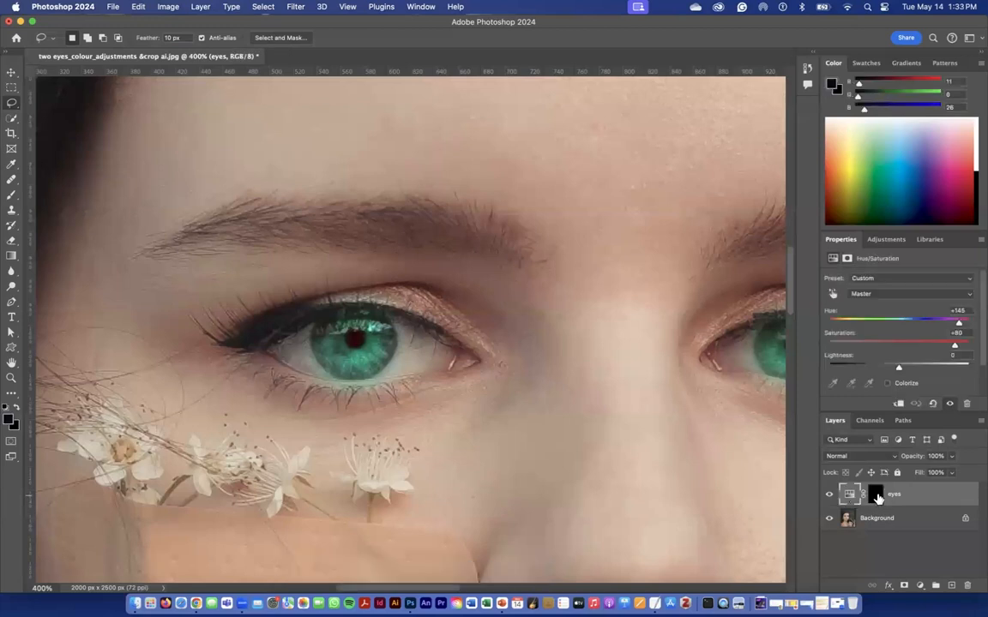
left_click(875, 498)
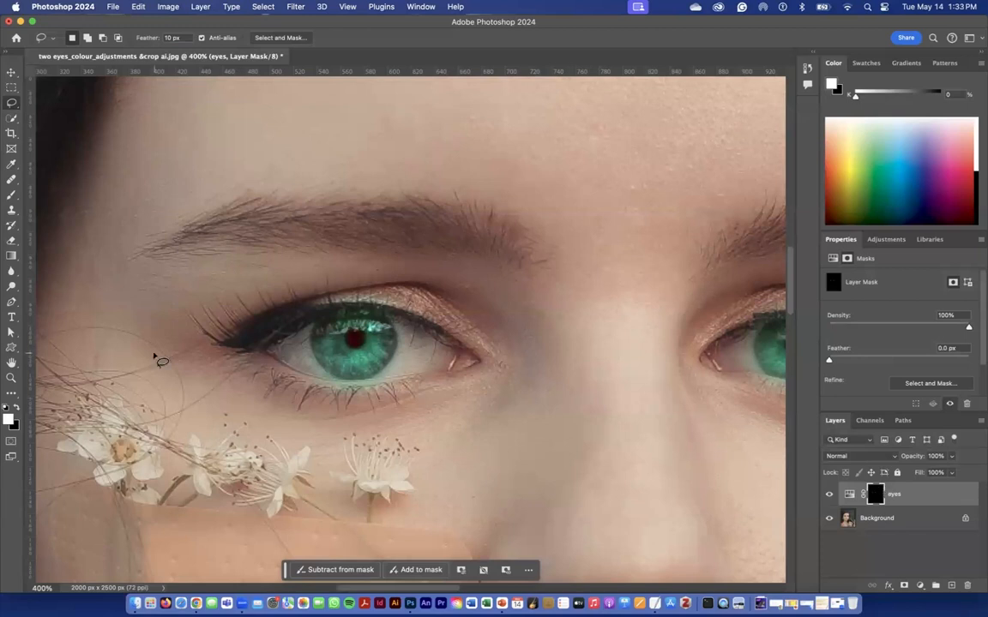
left_click(11, 200)
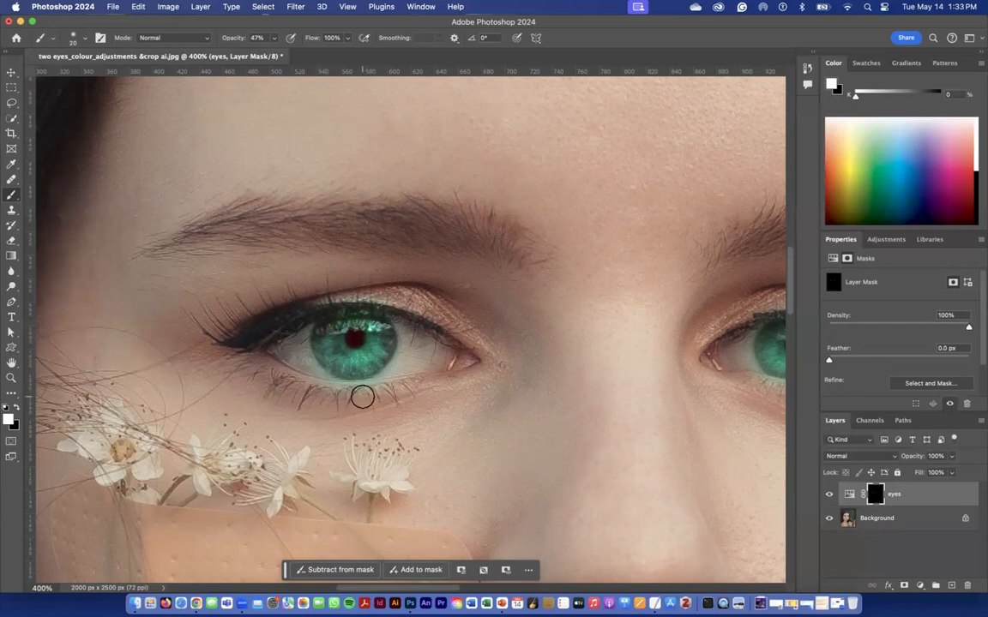
left_click(18, 411)
left_click(17, 409)
left_click(18, 410)
left_click(17, 410)
left_click(17, 410)
left_click(17, 410)
left_click(17, 410)
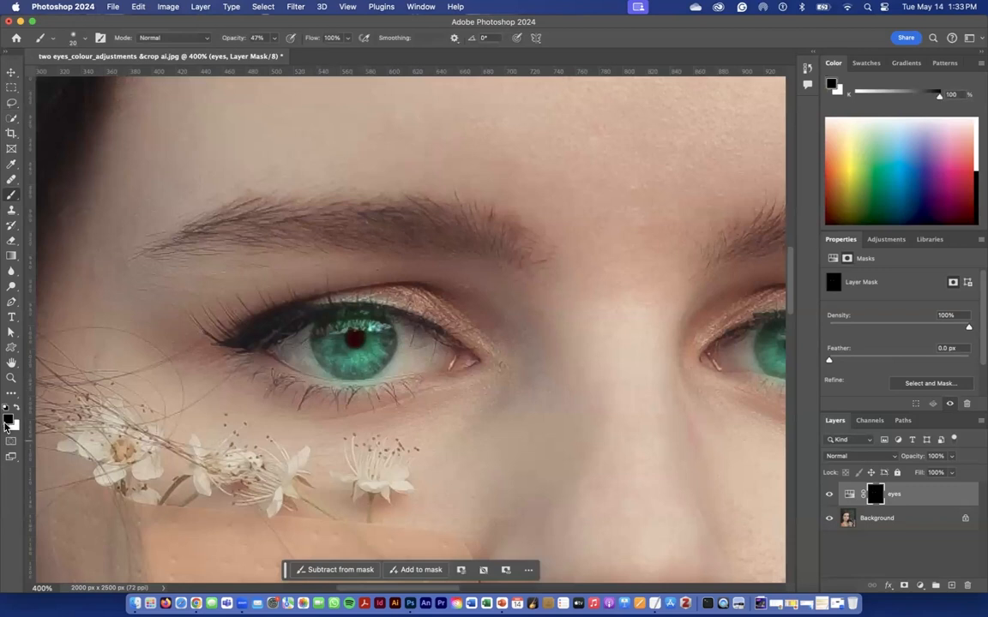
Reduce the soft round brush to 12 px at 80% opacity and paint black on the mask along the iris's lower edge.
left_click(81, 38)
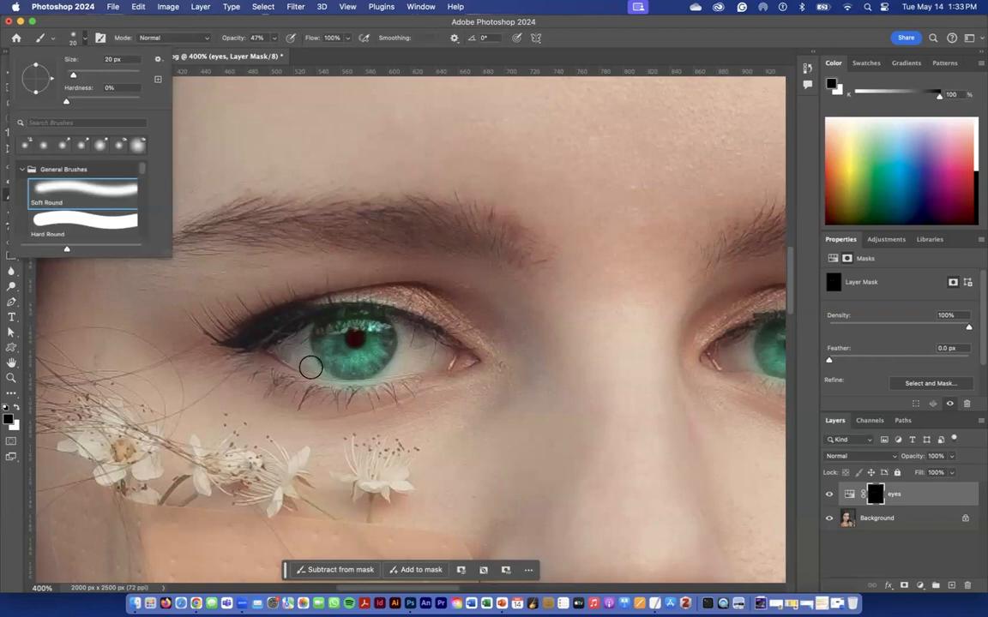
left_click_drag(74, 79, 72, 79)
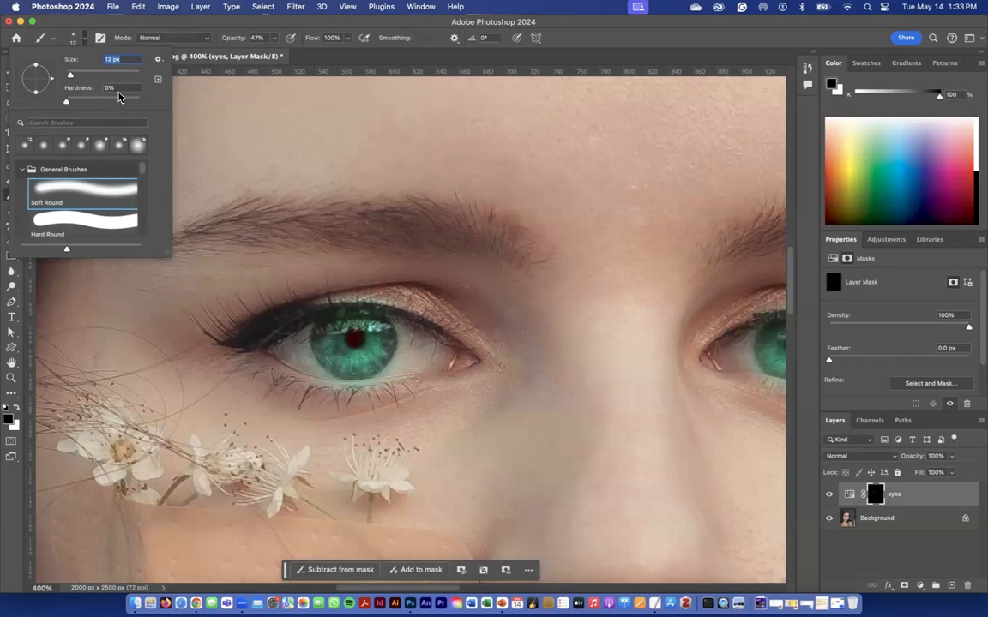
left_click(324, 380)
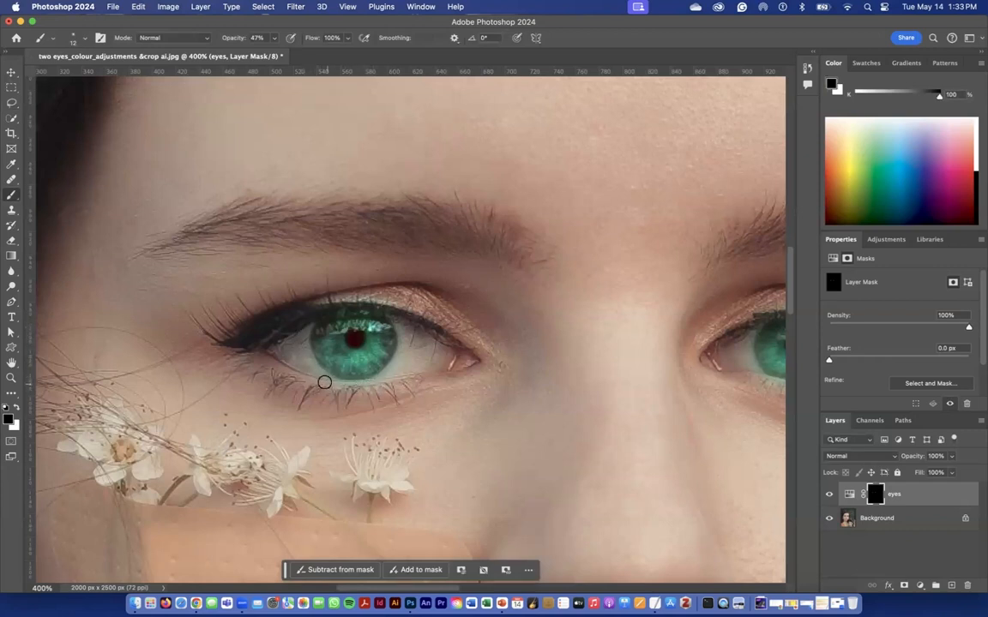
key("Return")
key("Return")
key("8")
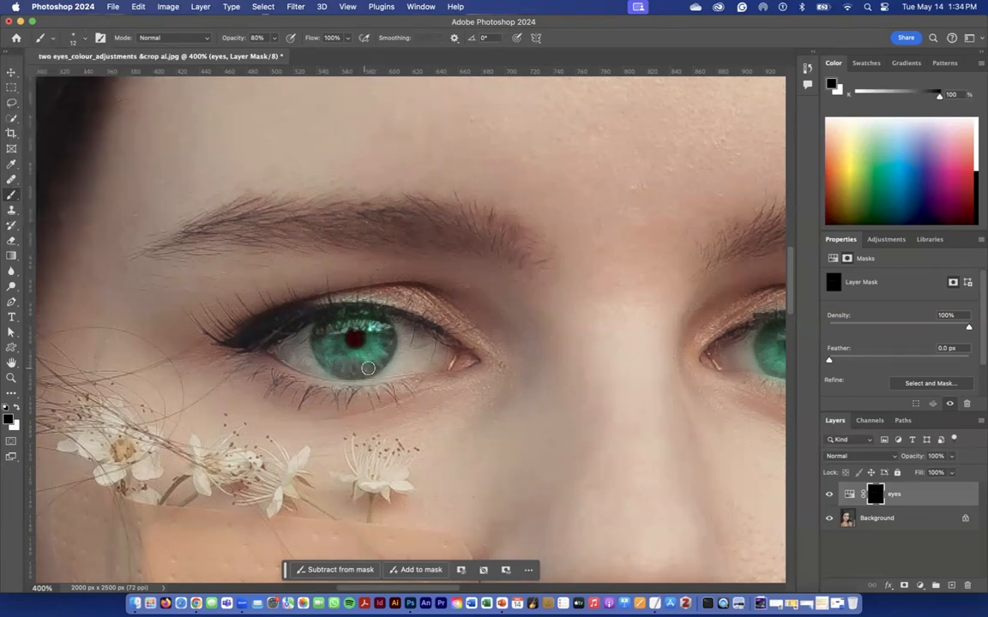
Paint white on the eyes mask over the lower part of the iris to bring the green colour back.
left_click(16, 409)
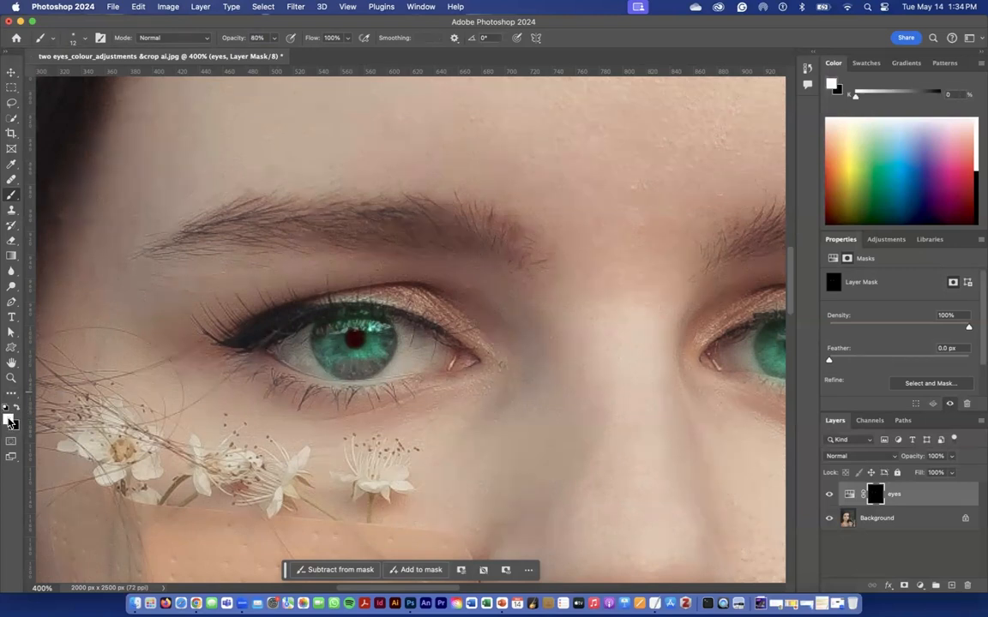
mouse_move(358, 362)
left_mouse_down()
mouse_move(331, 363)
mouse_move(378, 356)
left_mouse_up()
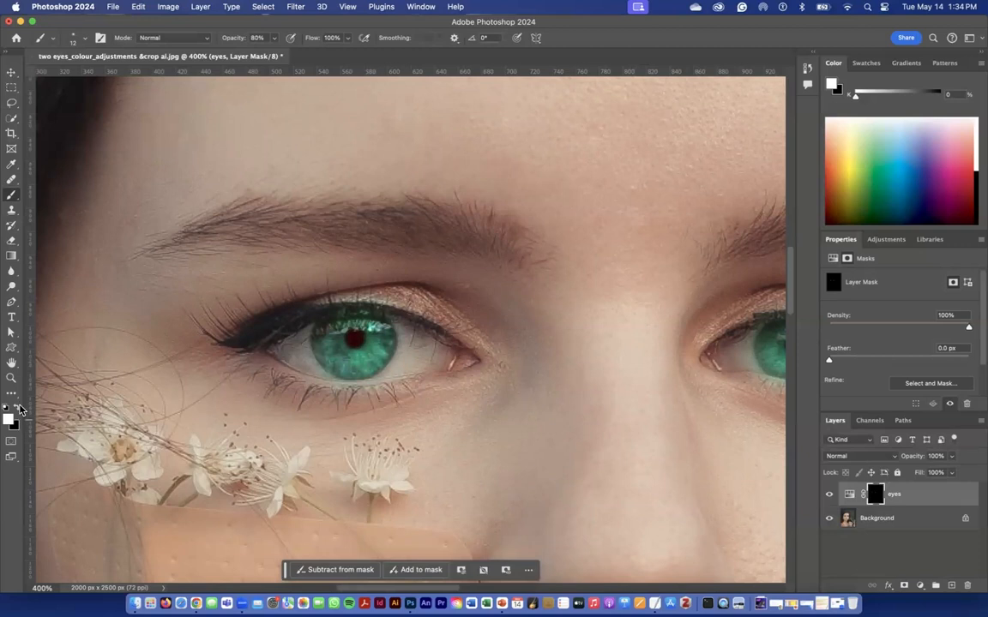
Switch the mask's paint colour back to black, then fit the whole portrait in view and target the eyes layer's Hue/Saturation adjustment.
scroll(475, 385, "right", 5)
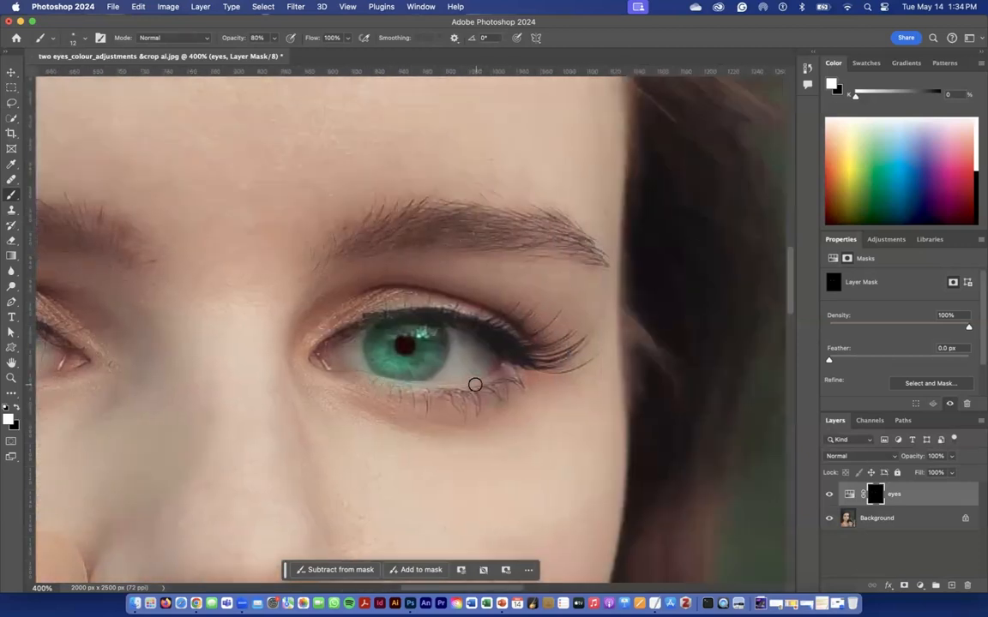
left_click(16, 409)
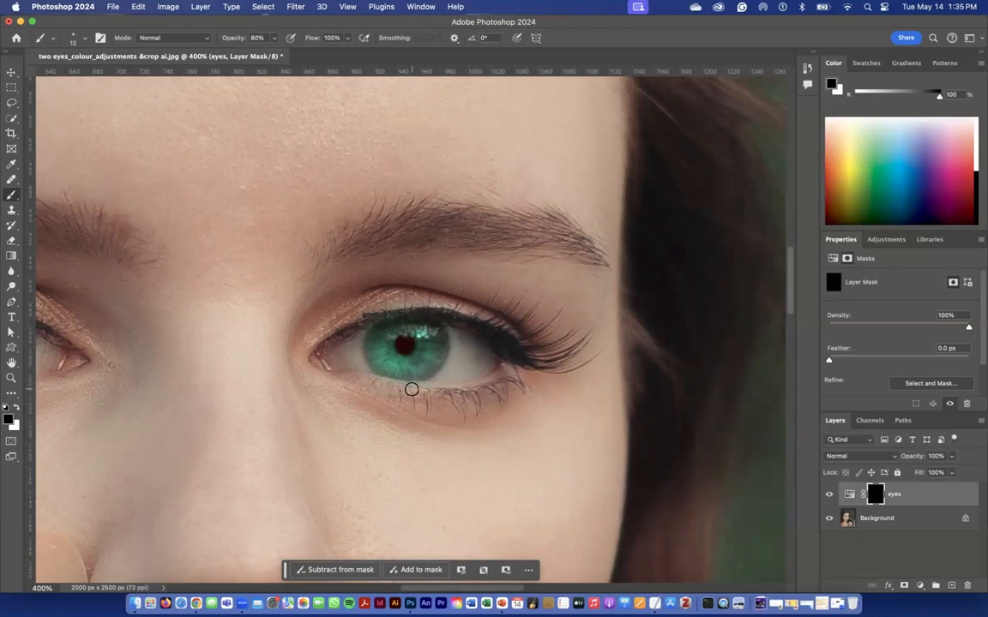
scroll(459, 353, "left", 5)
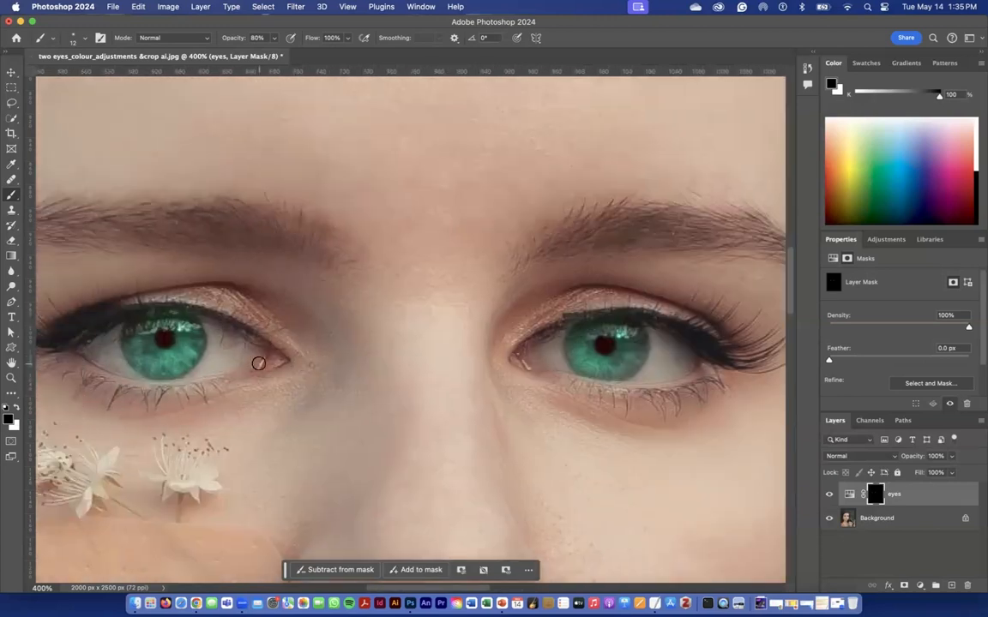
scroll(258, 363, "left", 1)
key("super+0")
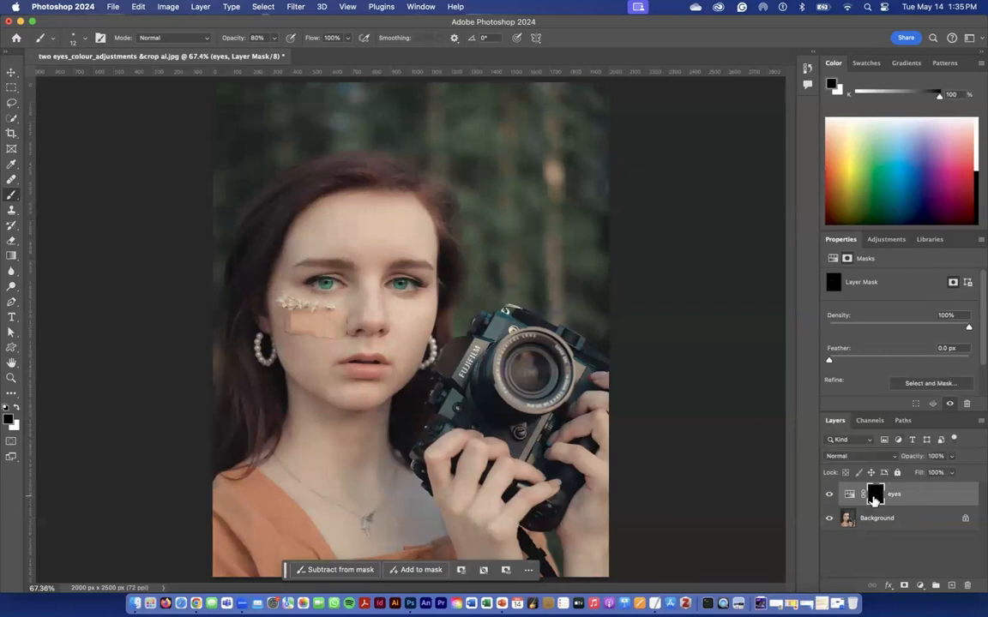
left_click(848, 496)
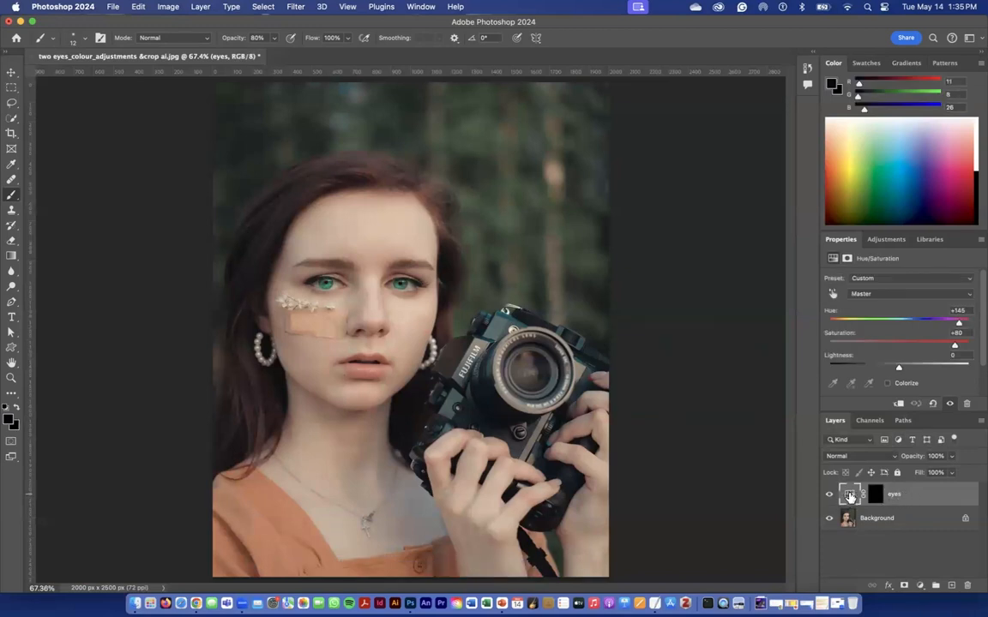
Set the eyes adjustment layer's hue to +180 and saturation to +57.
left_click_drag(958, 329, 979, 331)
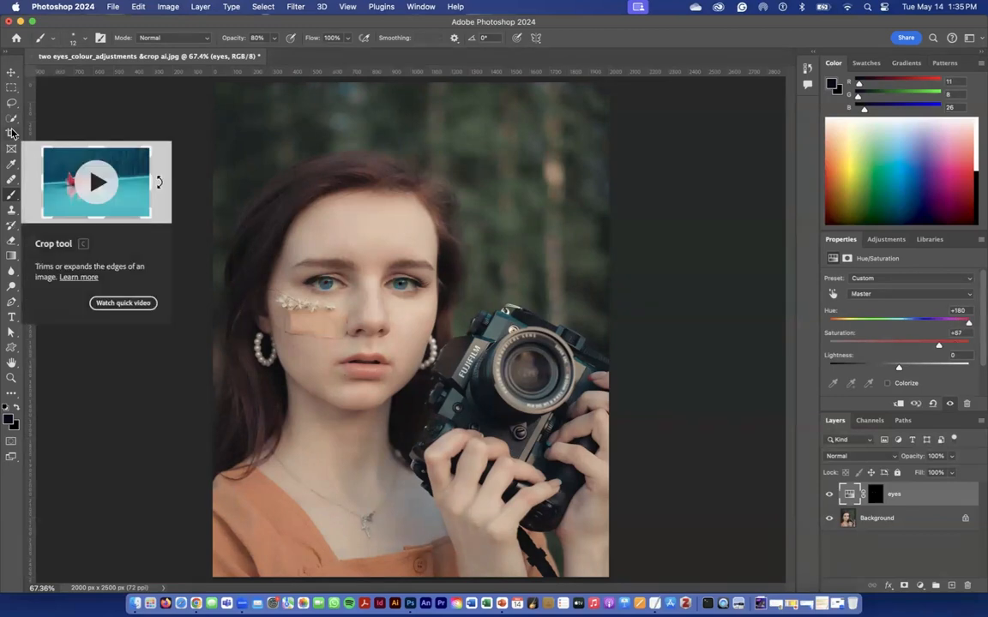
Start a free-ratio crop and resize the crop frame so it encloses the whole portrait.
left_click(11, 133)
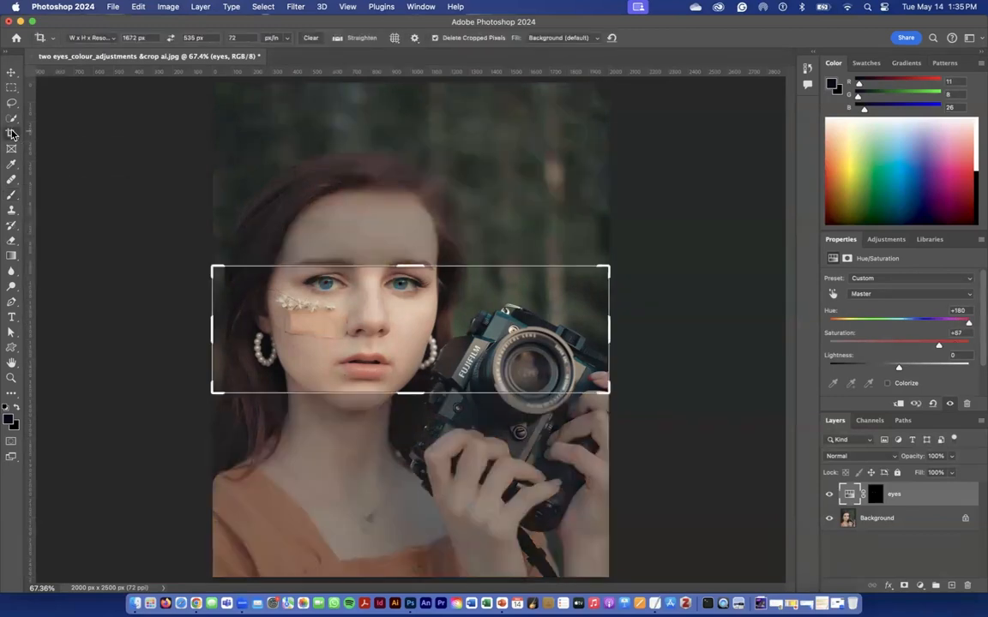
left_click(88, 43)
left_click(154, 130)
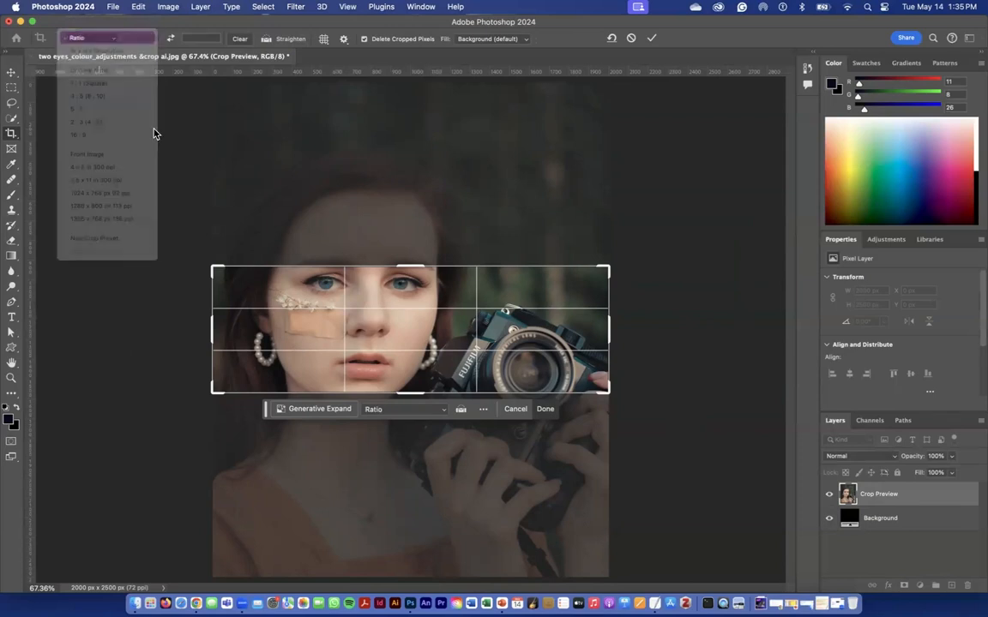
left_click_drag(212, 266, 203, 173)
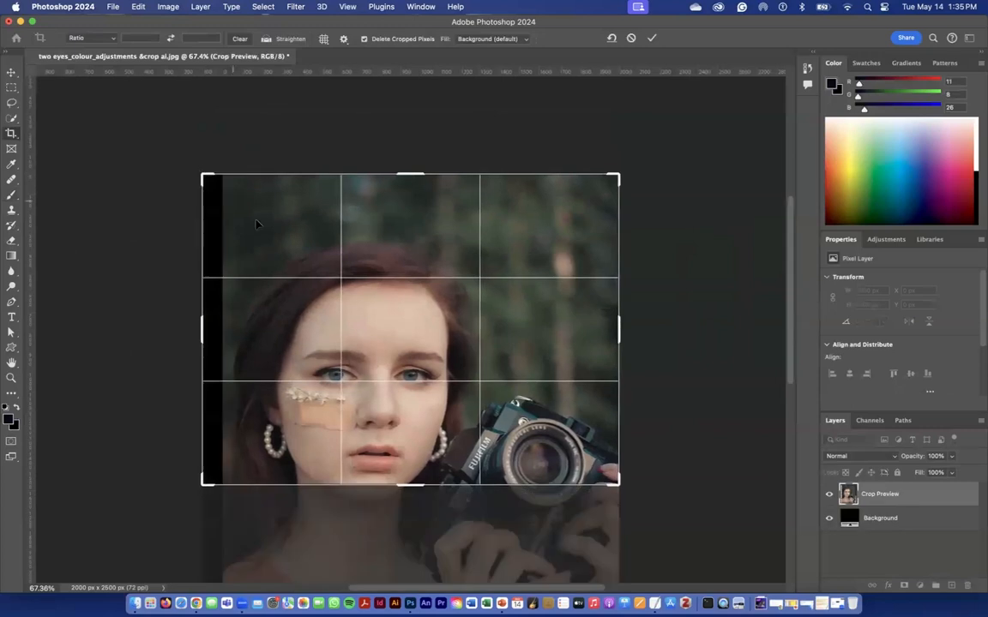
scroll(328, 334, "down", 5)
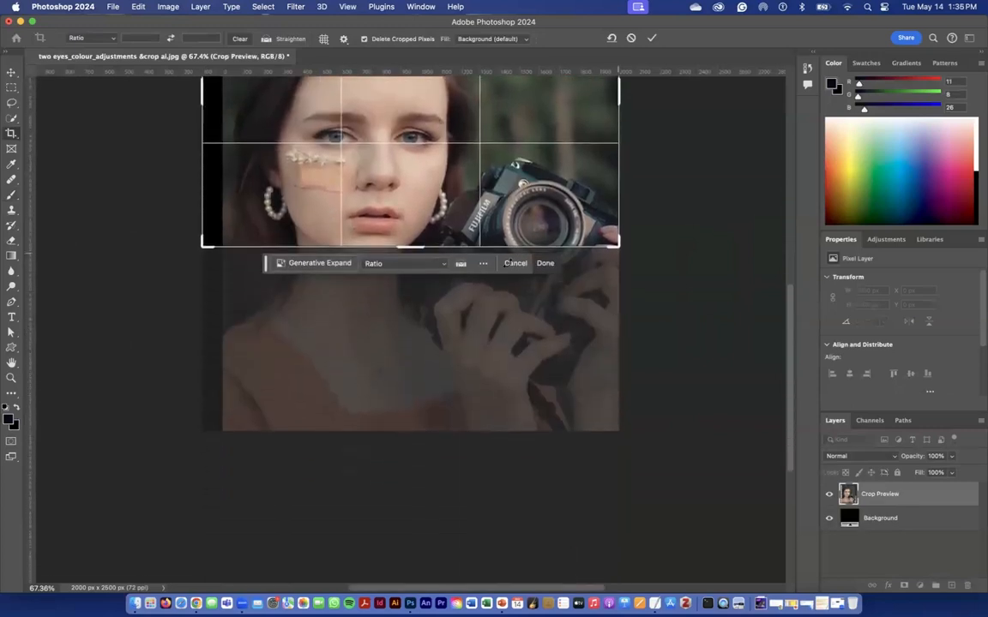
left_click_drag(203, 248, 213, 337)
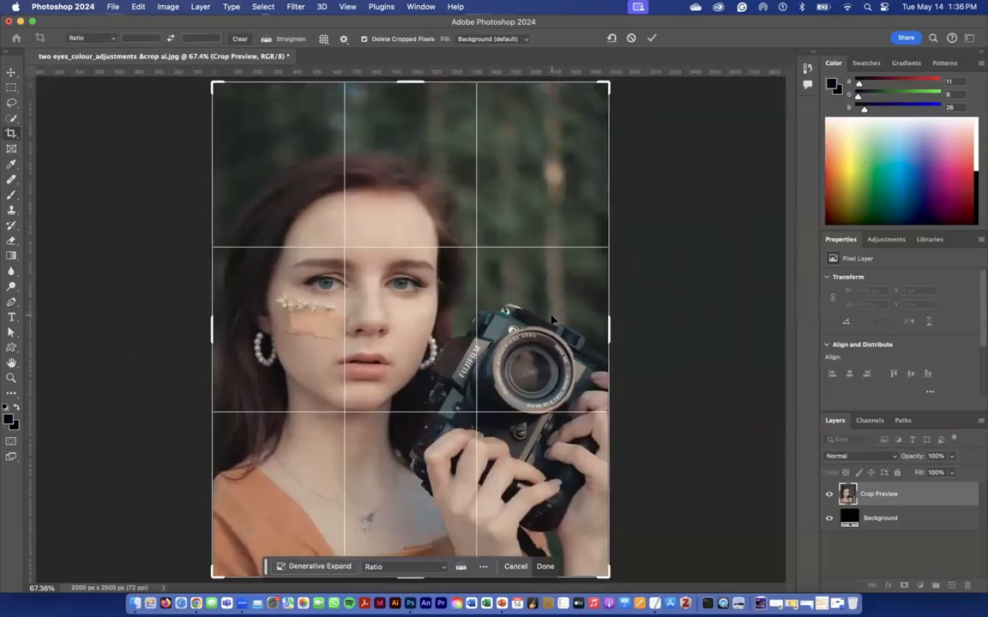
Widen the crop frame to 2765 px beside the camera and fill the added area with Generative Expand without a prompt.
left_click_drag(614, 332, 690, 335)
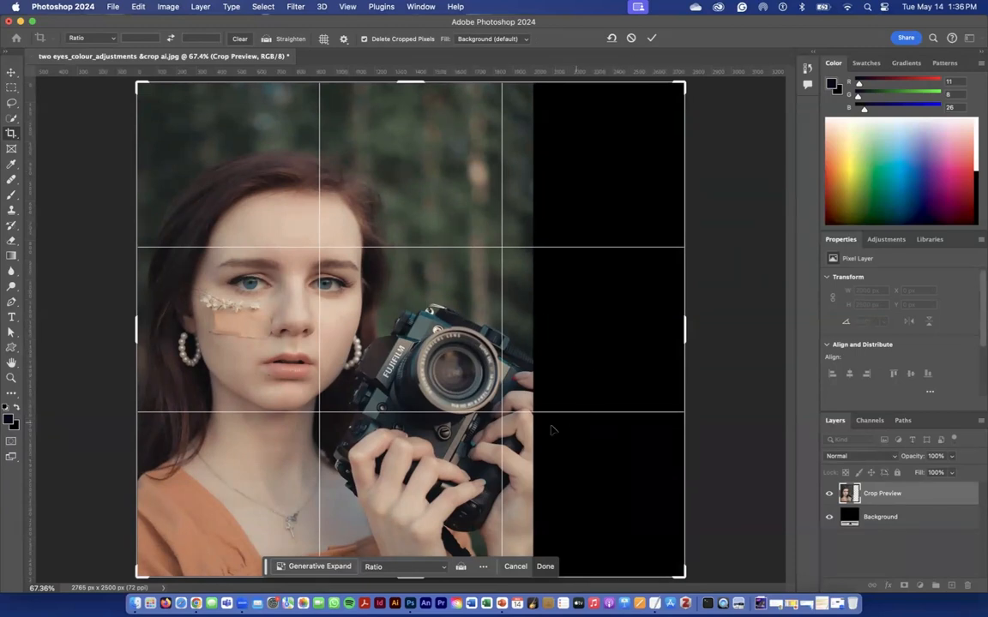
left_click(306, 570)
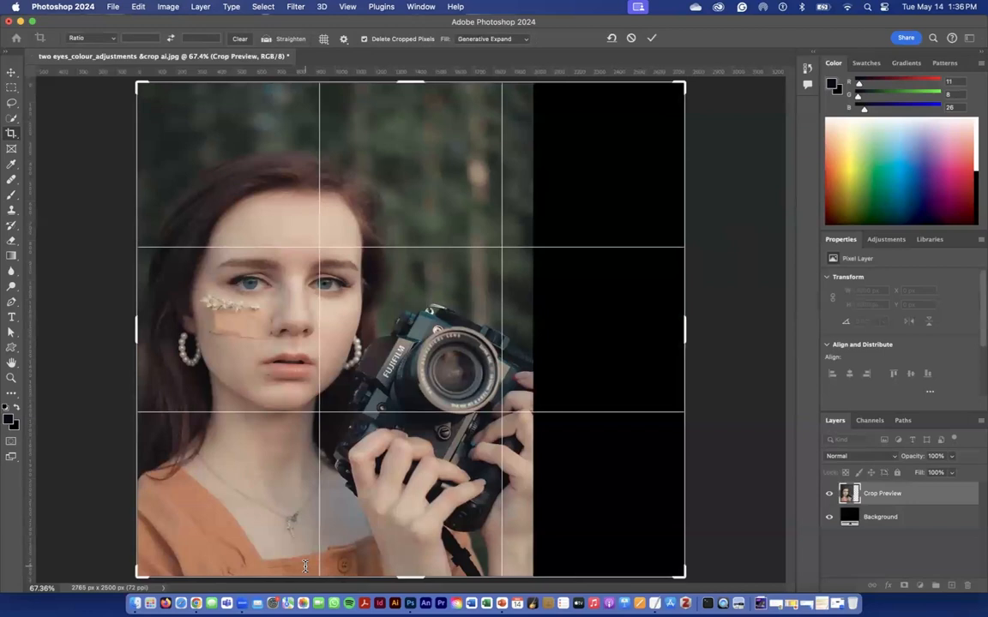
left_click(531, 567)
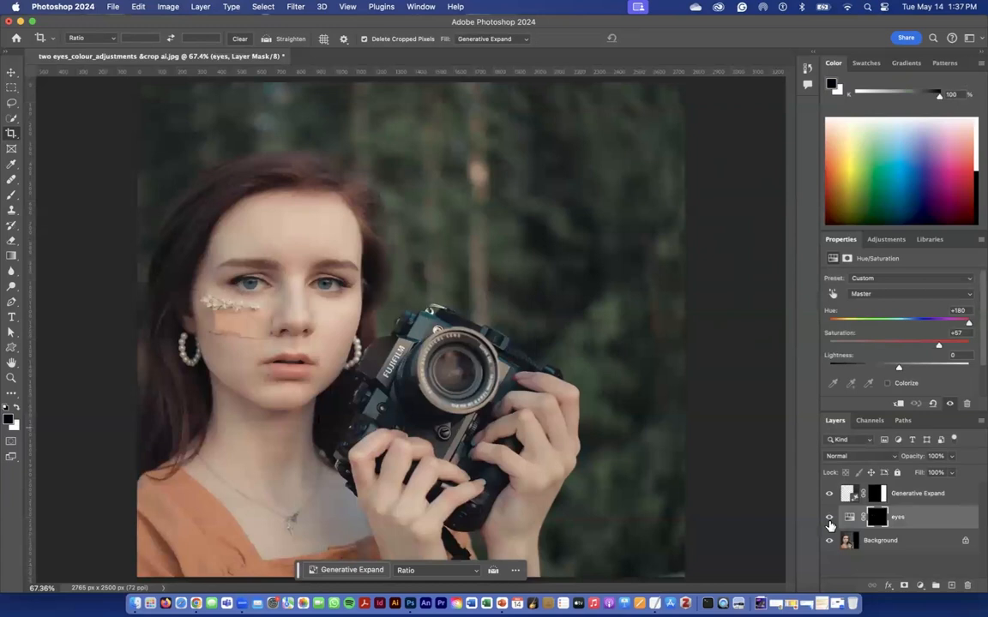
Hide the eyes adjustment layer.
left_click(829, 518)
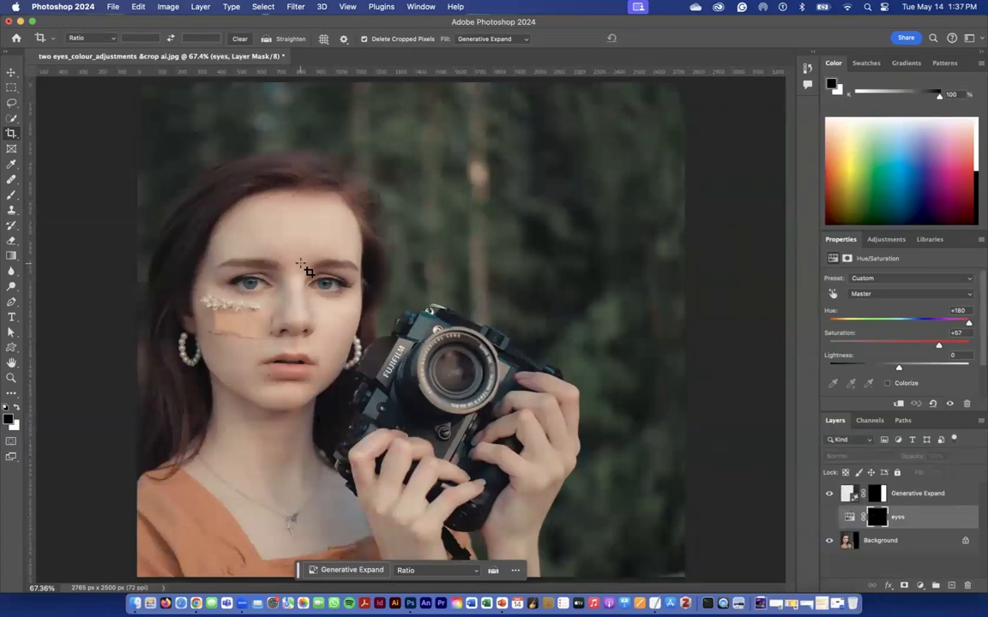
key("super+equal")
key("super+equal")
key("super+equal")
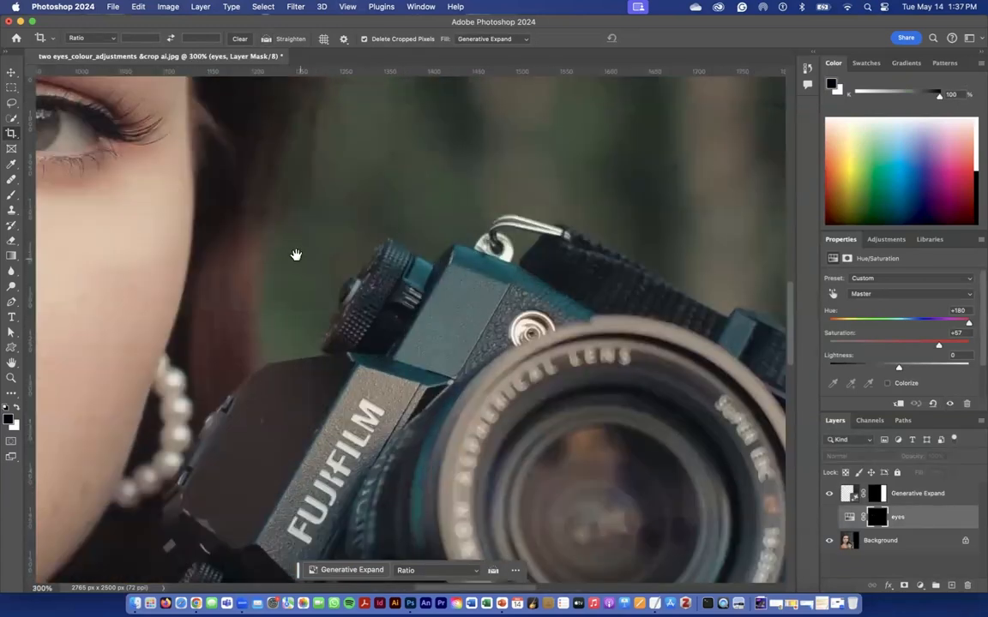
left_click_drag(296, 255, 691, 418)
left_click_drag(185, 325, 227, 326)
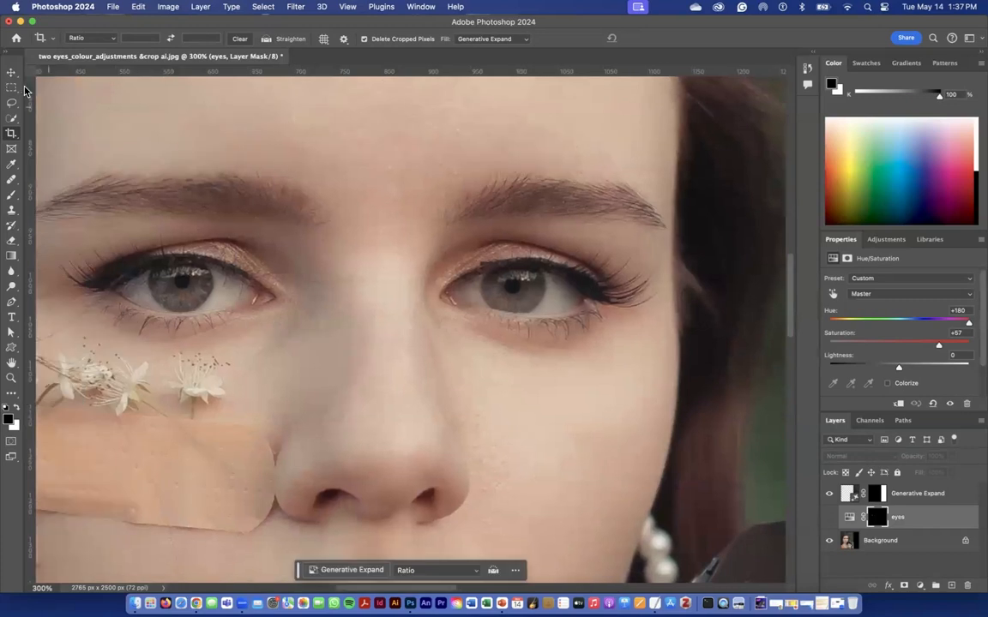
Select both irises with the Quick Selection tool in Add to selection mode, using a 35 px brush.
left_click(10, 136)
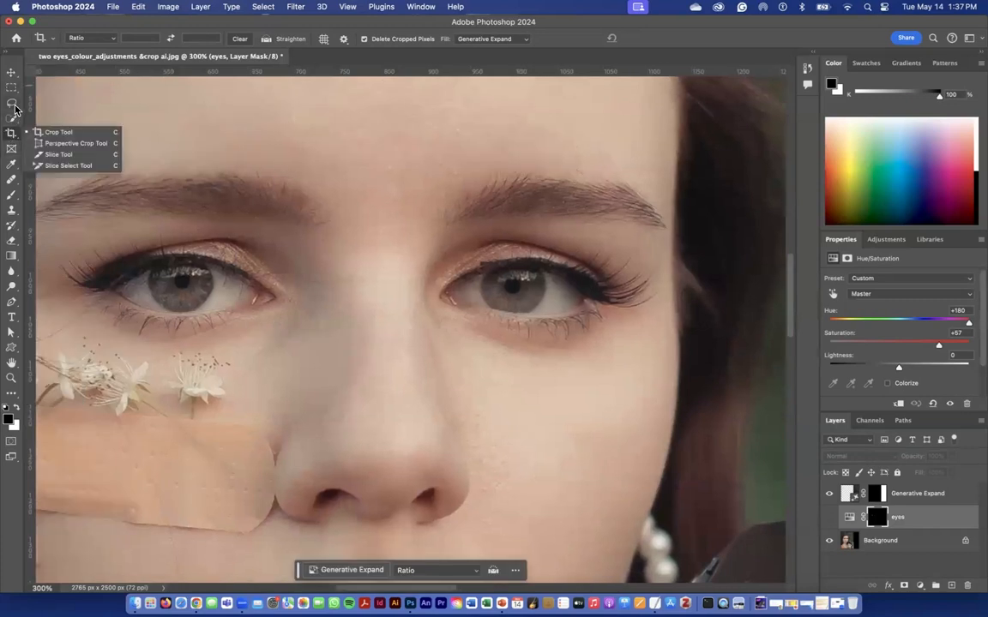
left_click(12, 117)
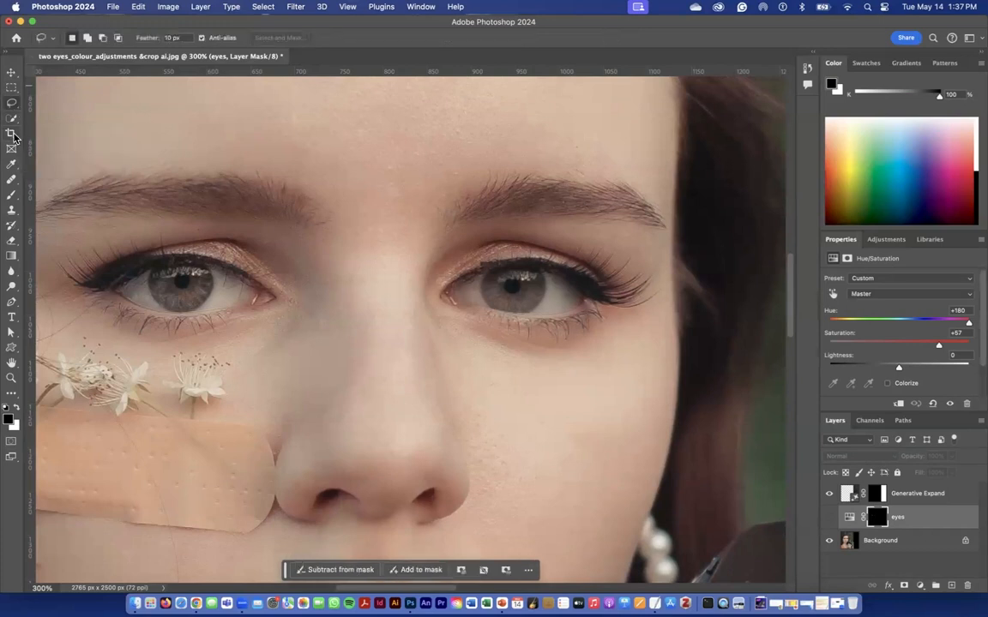
left_click(13, 123)
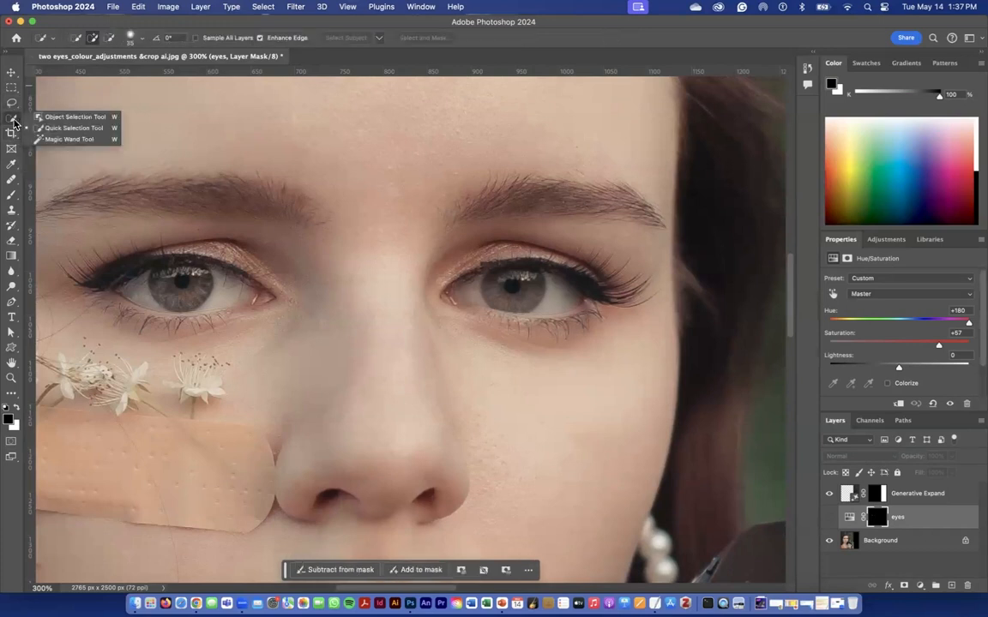
left_click(70, 128)
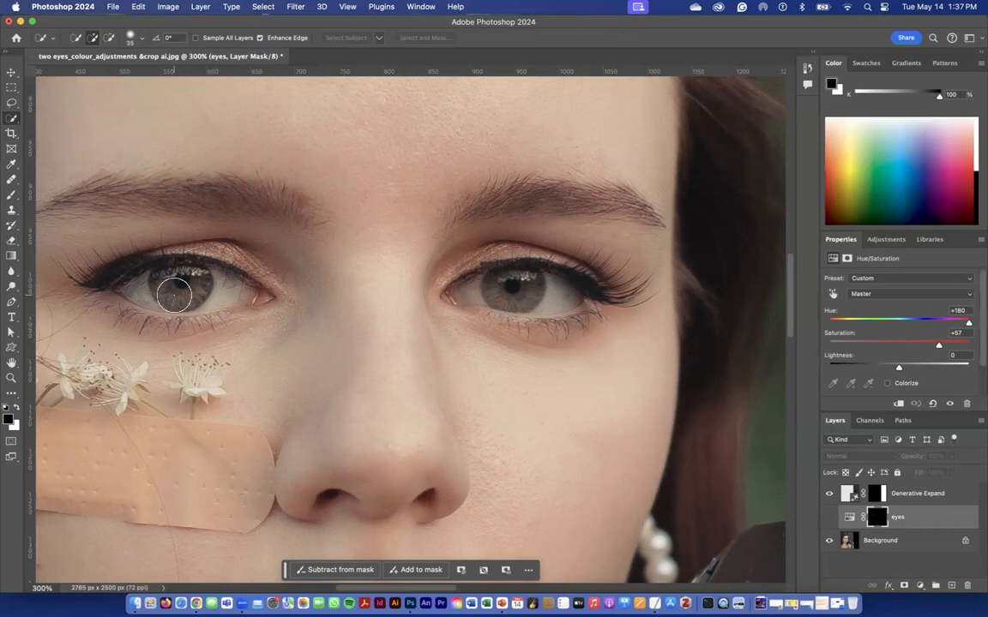
left_click(139, 40)
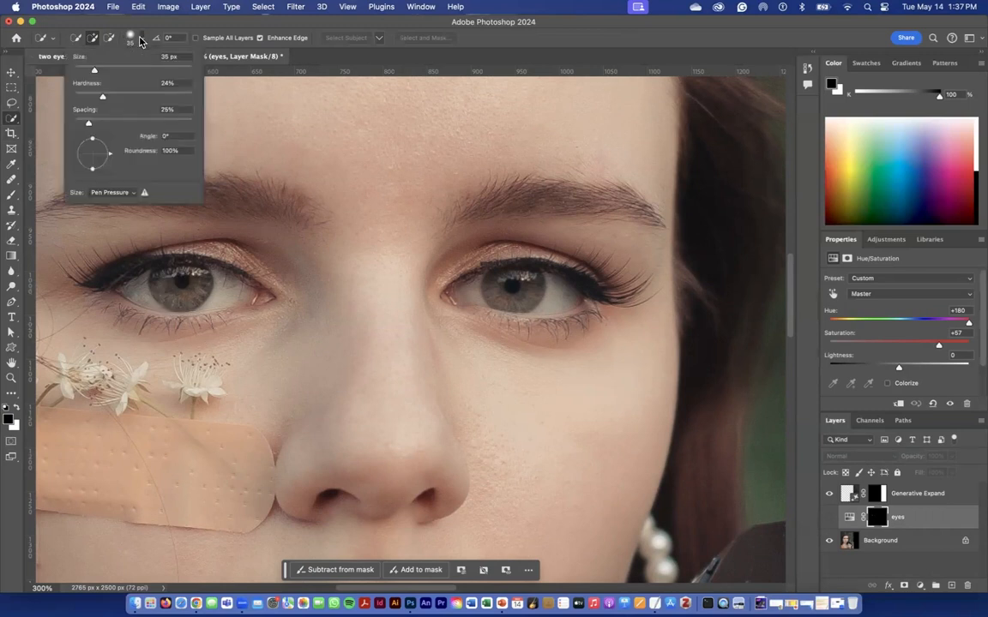
left_click(138, 39)
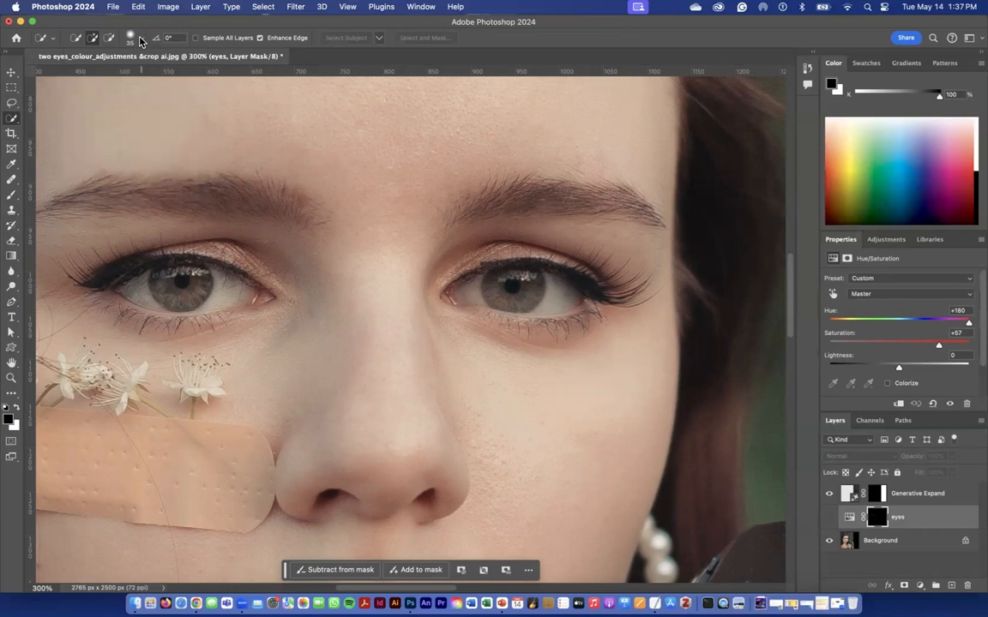
left_click(94, 40)
left_click_drag(166, 286, 177, 287)
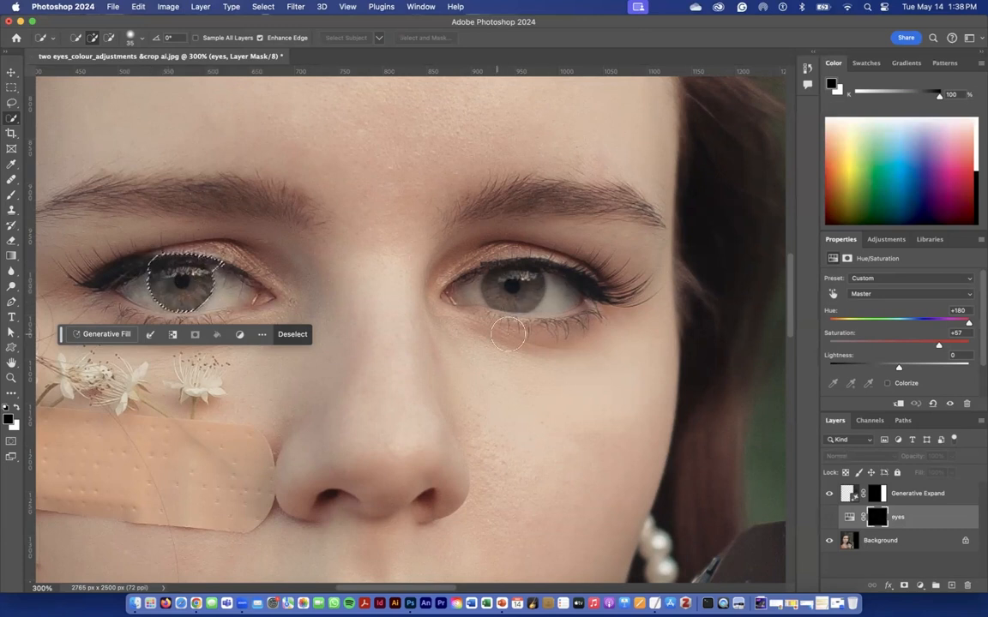
left_click(94, 39)
left_click_drag(515, 287, 504, 285)
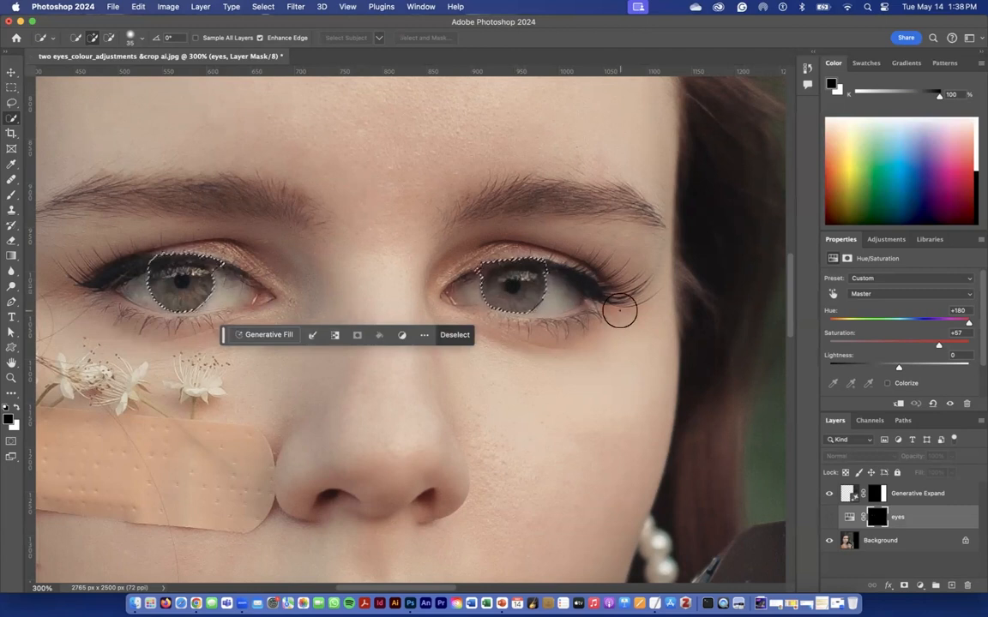
Create a Hue/Saturation adjustment layer named "eye quick selection" from the iris selection, keeping the default adjustment values.
left_click(888, 241)
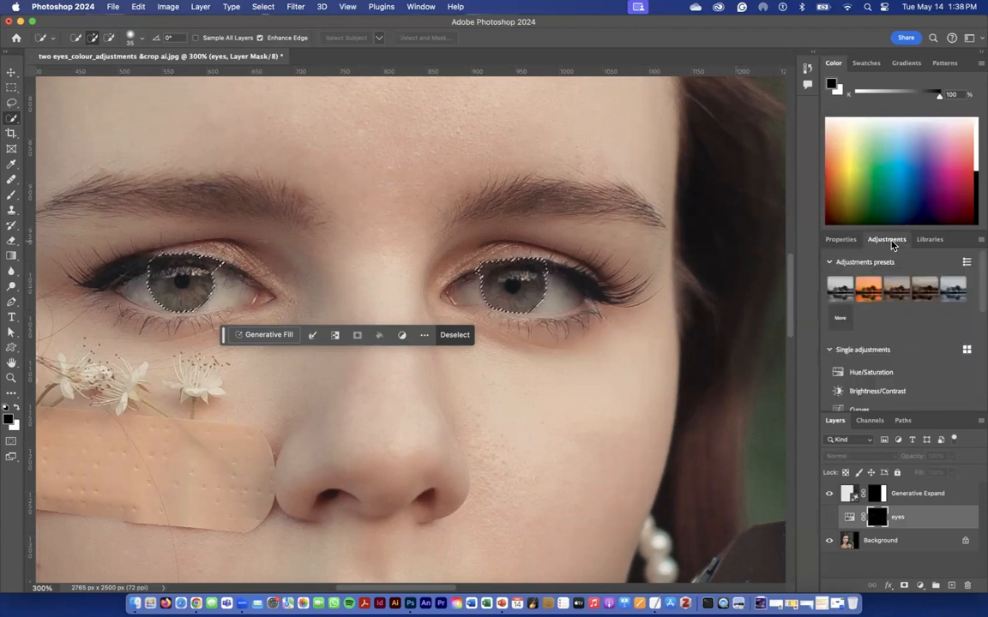
left_click(902, 378, "alt")
type("eye quick selection")
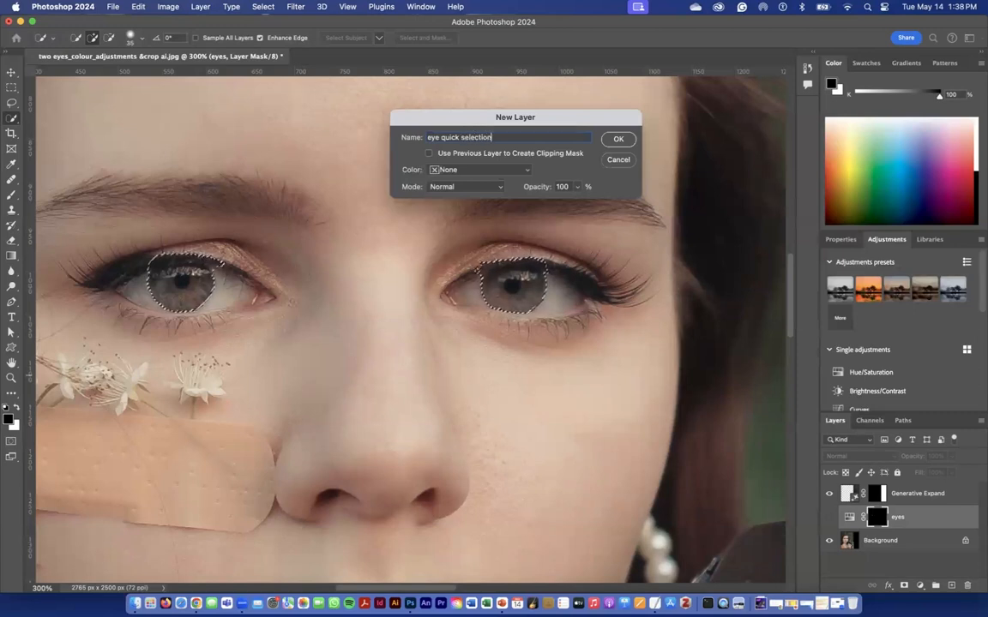
key("Return")
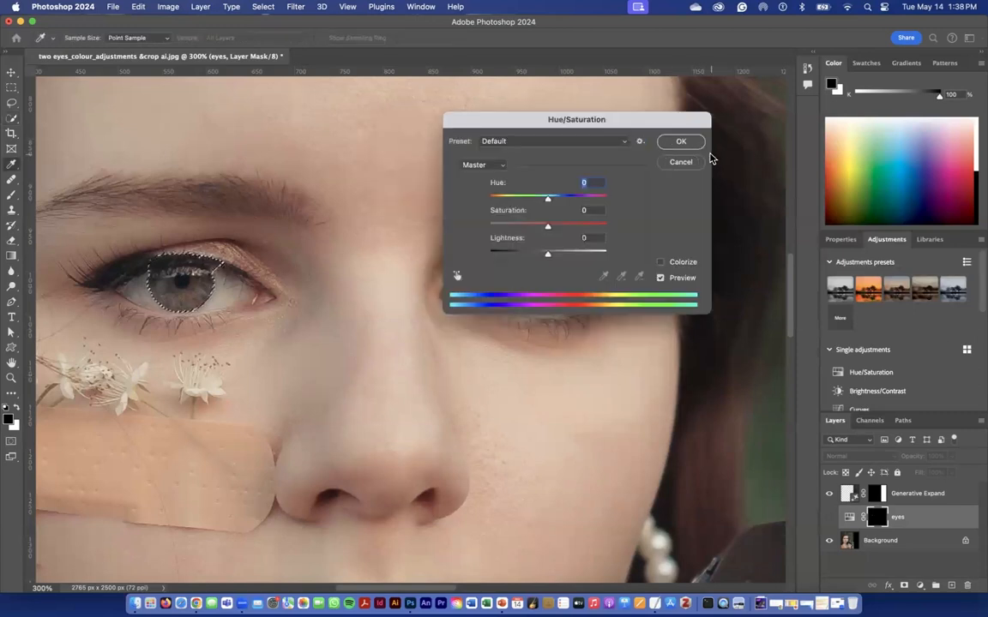
left_click(681, 141)
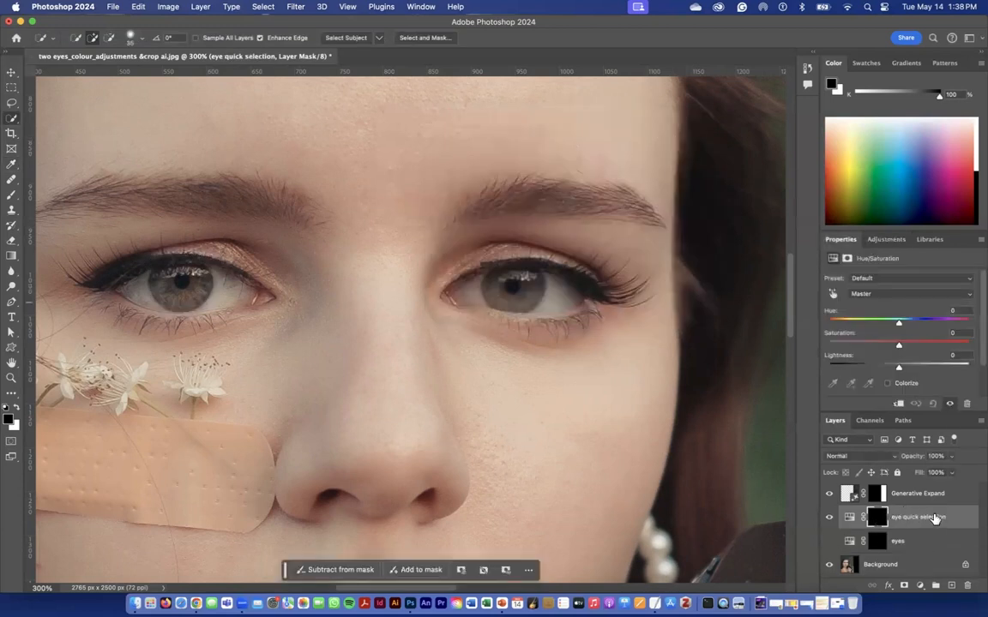
Set the eye quick selection layer's hue to +120 and saturation to +24.
left_click_drag(900, 324, 916, 345)
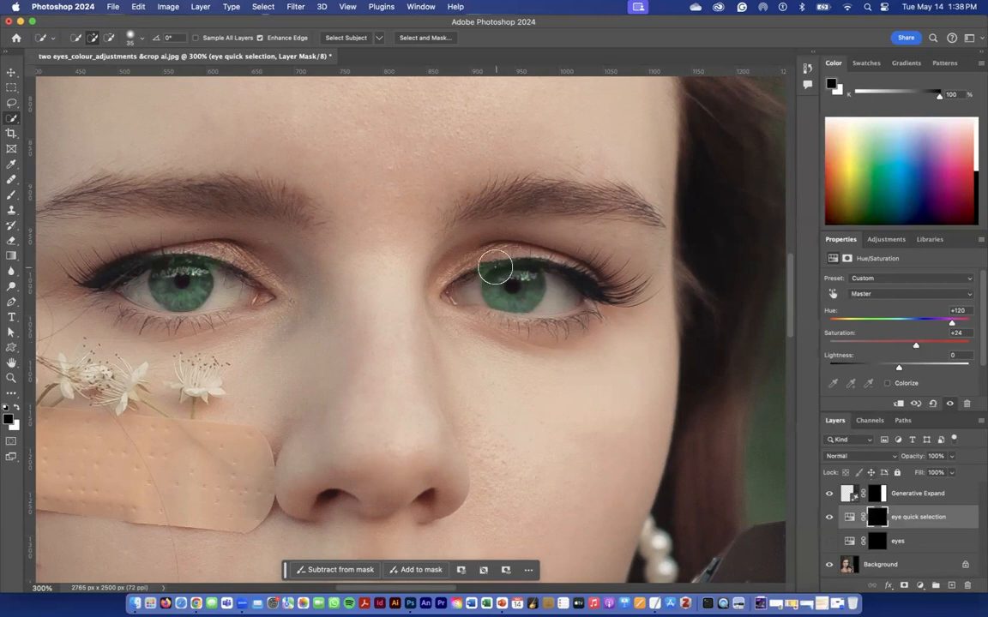
Paint black on the eye quick selection mask along the right-hand iris's upper edge with a 12 px brush at 80% opacity.
left_click(849, 517)
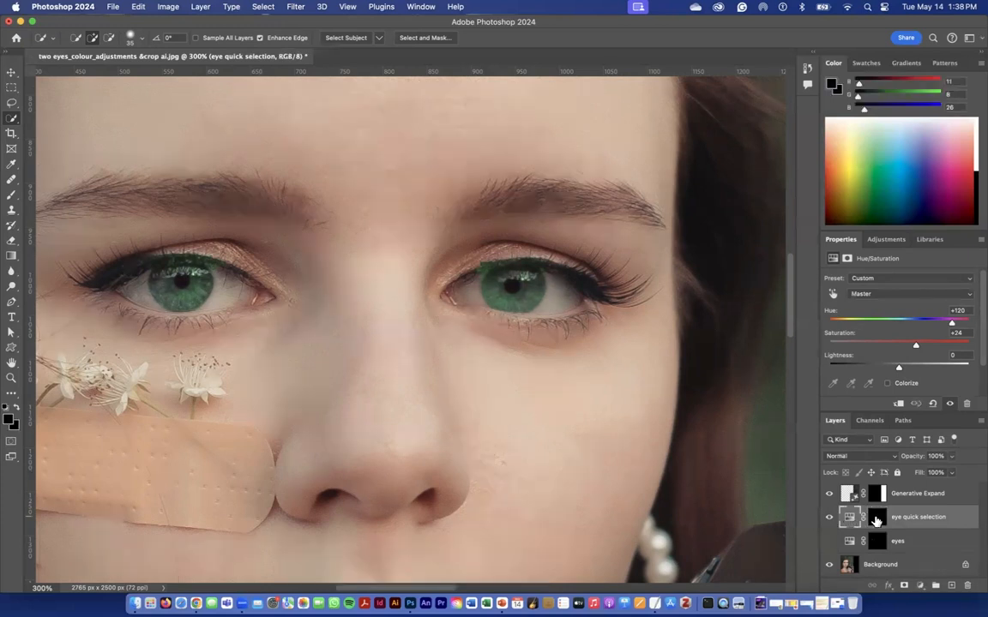
left_click(875, 518)
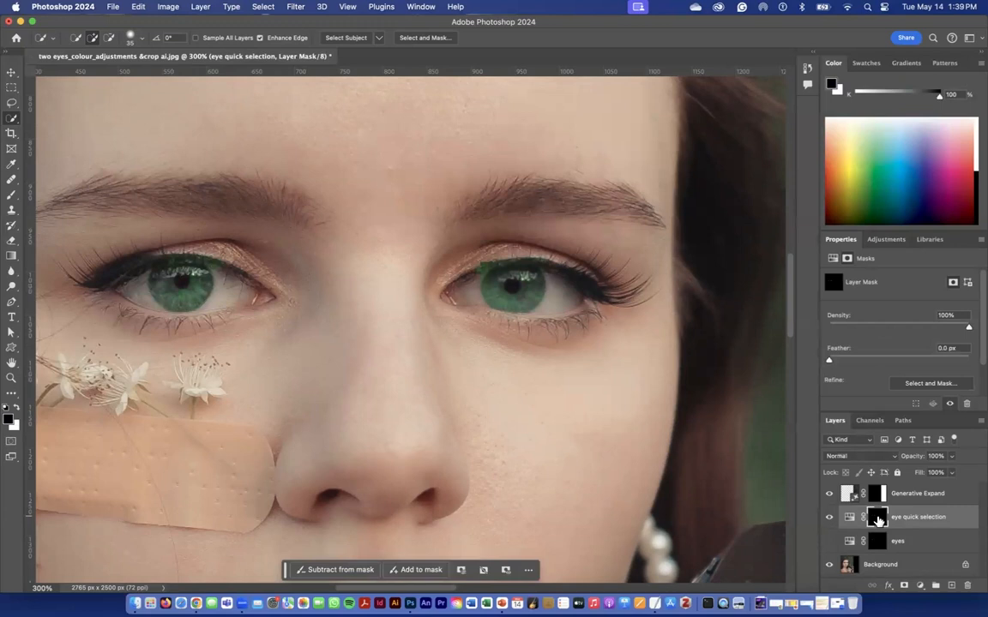
left_click(11, 197)
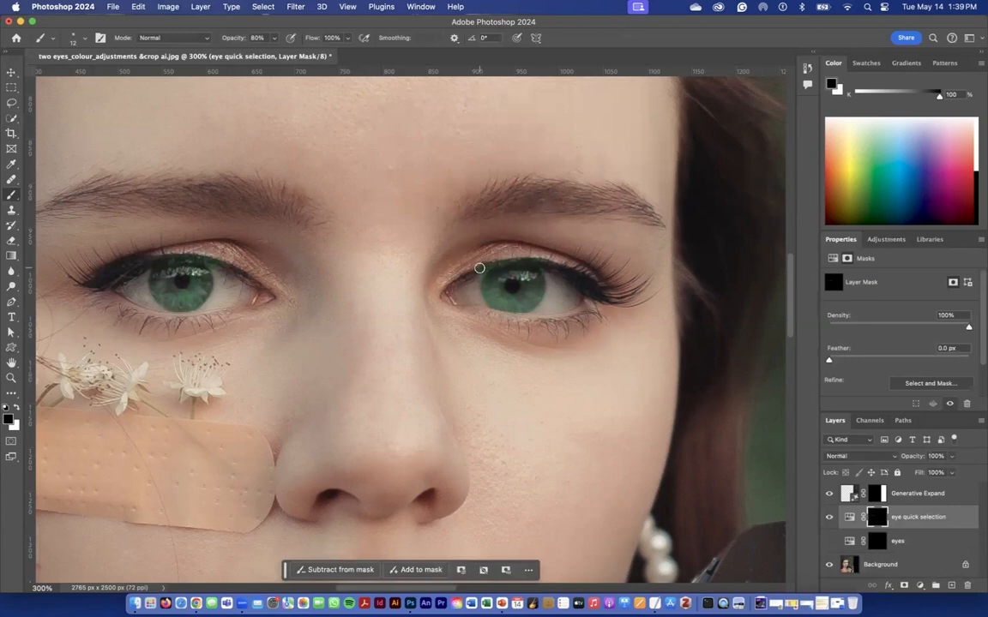
mouse_move(526, 260)
left_mouse_down()
mouse_move(482, 271)
mouse_move(526, 257)
mouse_move(549, 263)
left_mouse_up()
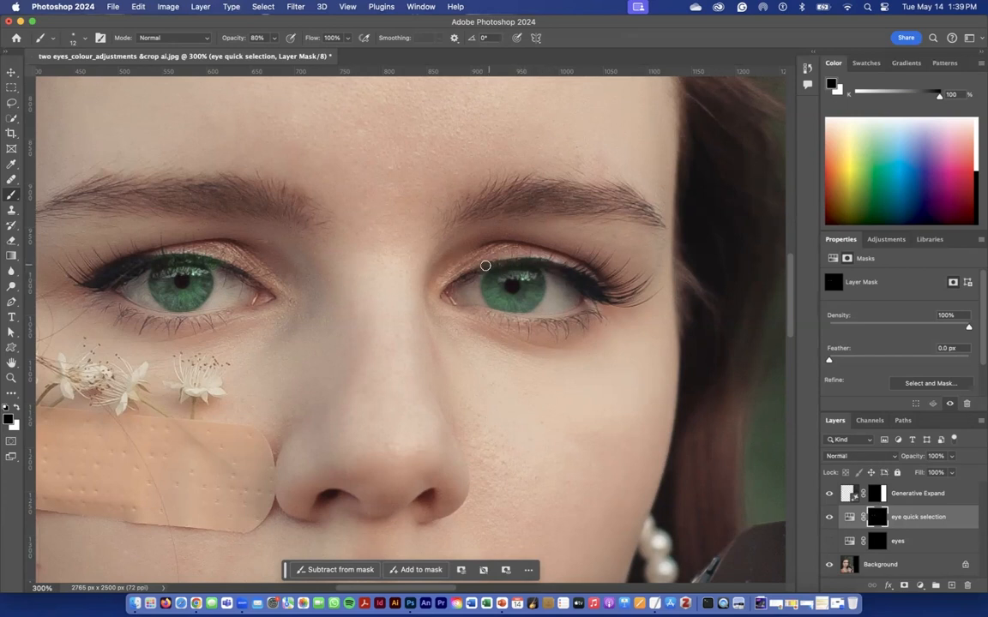